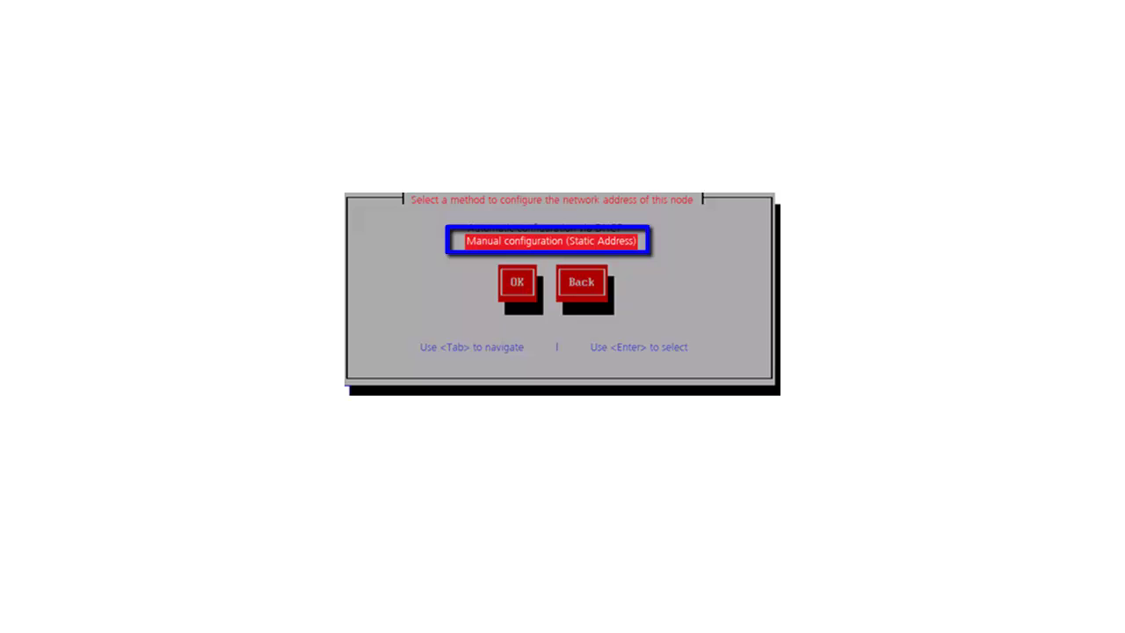
Step: Confirm Manual configuration to bring up the Static network configuration form
{"action": "key", "text": "Return"}
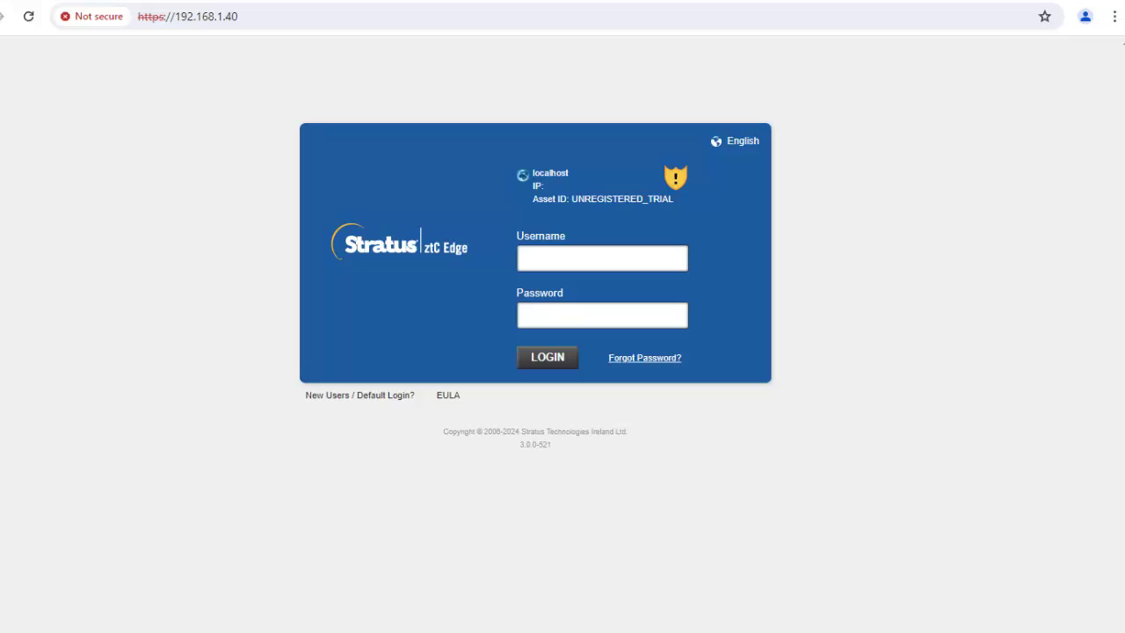
Step: Sign in to the web console as admin with the default password
{"action": "left_click", "coordinate": [552, 258]}
{"action": "type", "text": "admin"}
{"action": "key", "text": "Tab"}
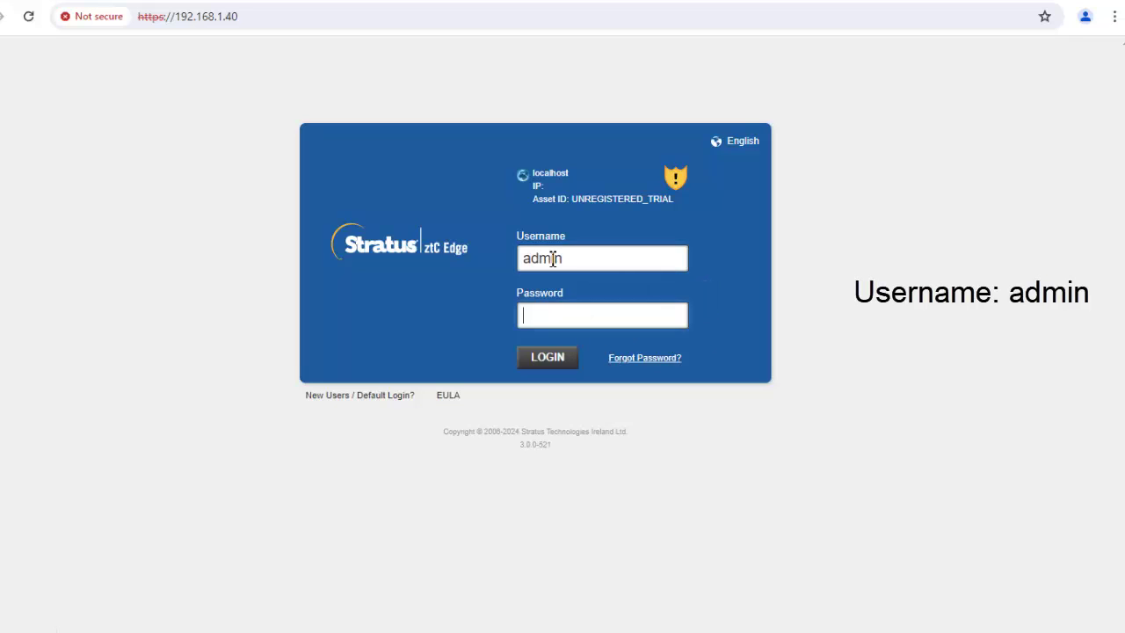
{"action": "type", "text": "admin"}
{"action": "key", "text": "Return"}
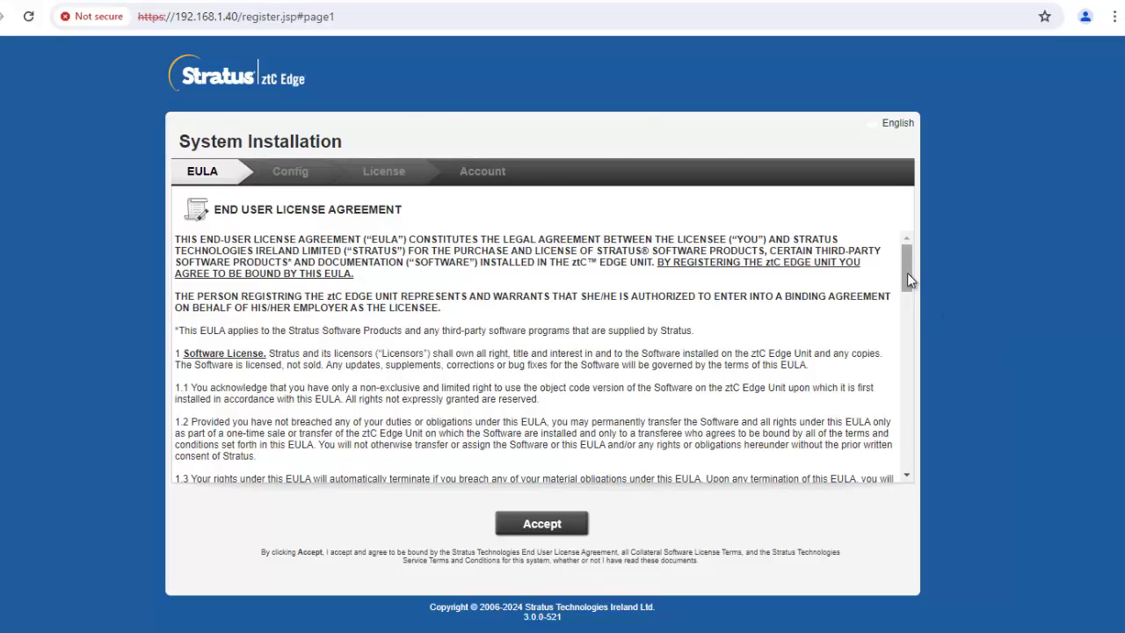
Step: Scroll through the end user license agreement and accept it
{"action": "left_click_drag", "start_coordinate": [907, 274], "coordinate": [908, 472]}
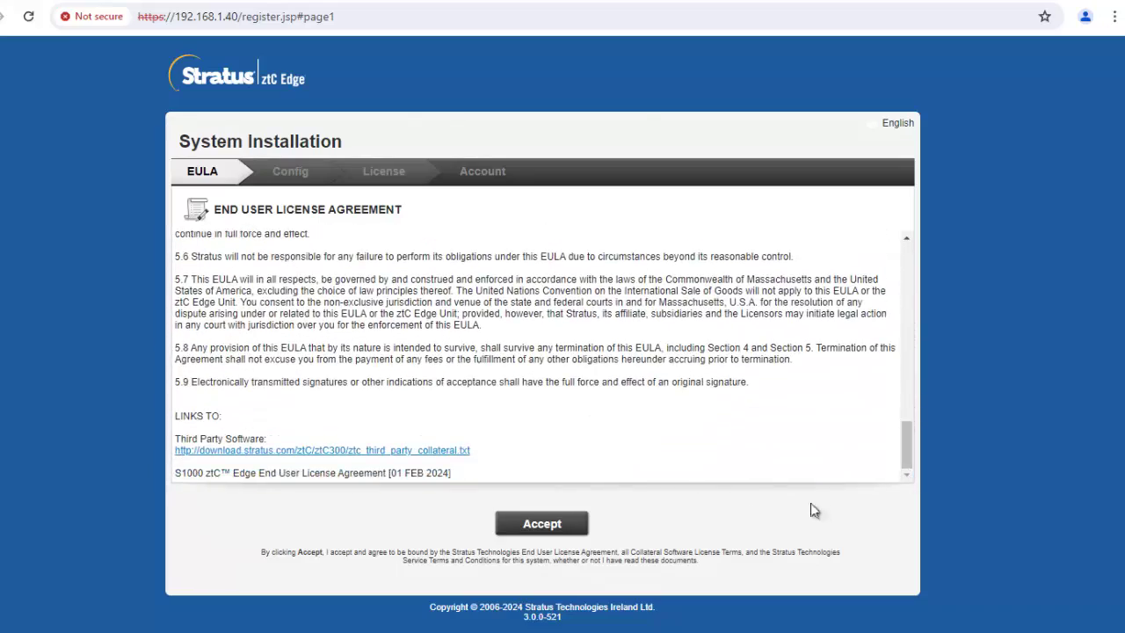
{"action": "left_click", "coordinate": [541, 524]}
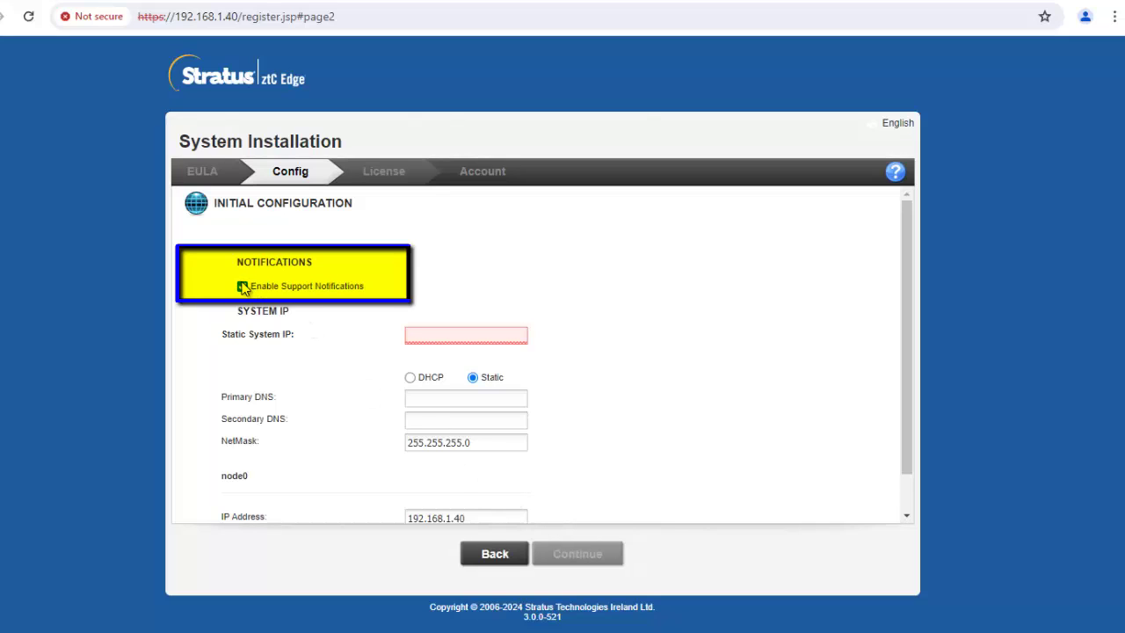
Step: Disable support notifications, set static system IP 192.168.1.42 with gateway 192.168.1.1, and continue
{"action": "left_click", "coordinate": [243, 288]}
{"action": "left_click", "coordinate": [411, 336]}
{"action": "type", "text": "192"}
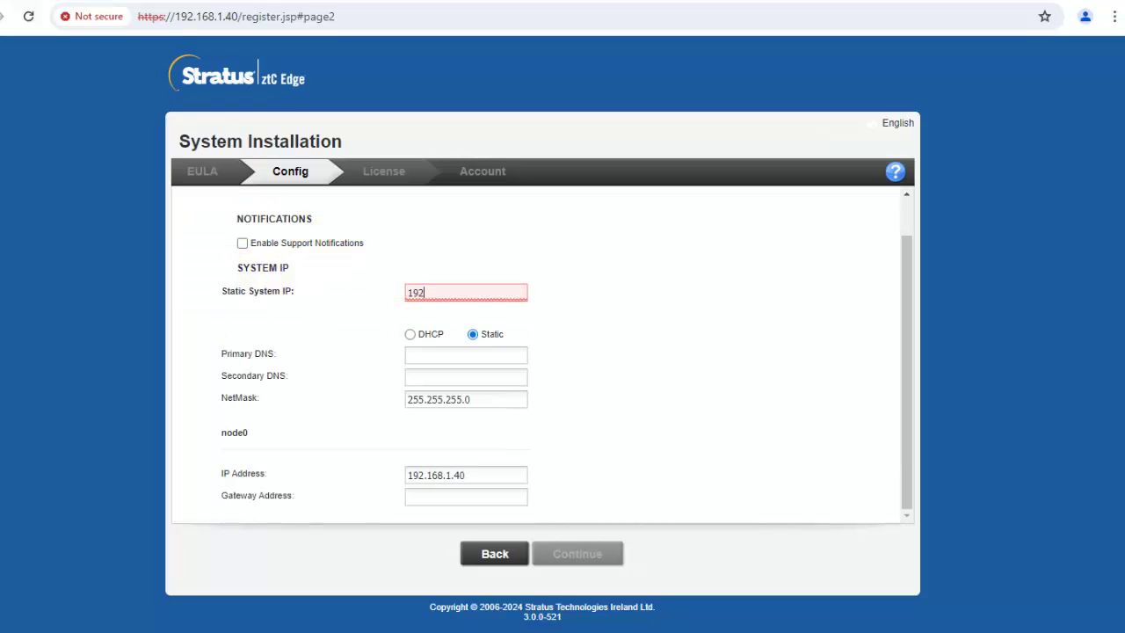
{"action": "type", "text": ".168.1."}
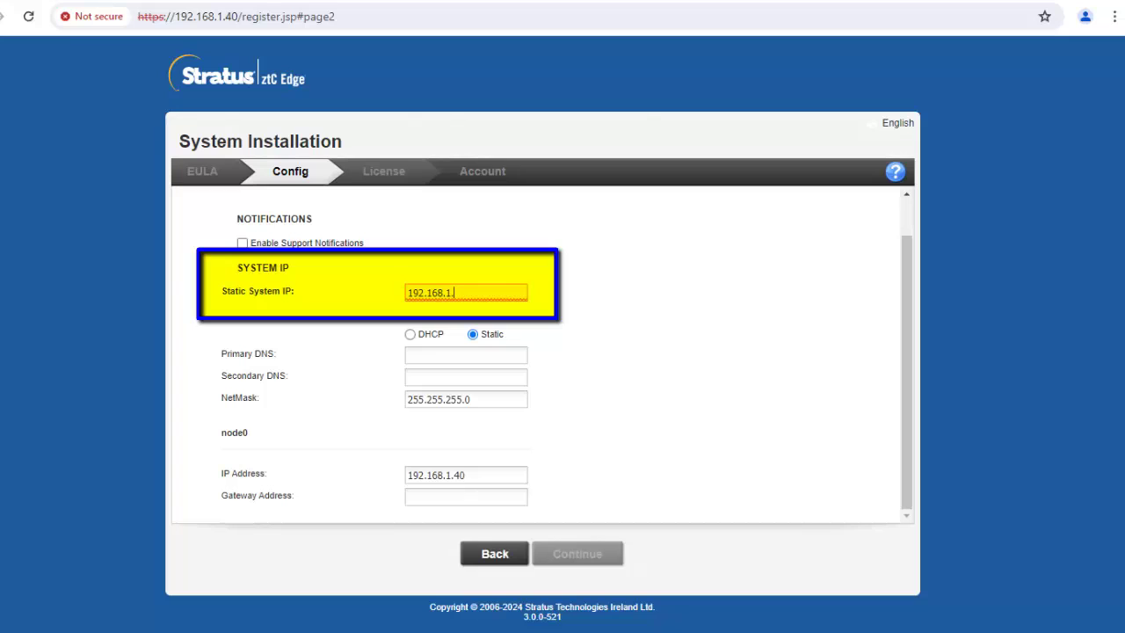
{"action": "type", "text": "42"}
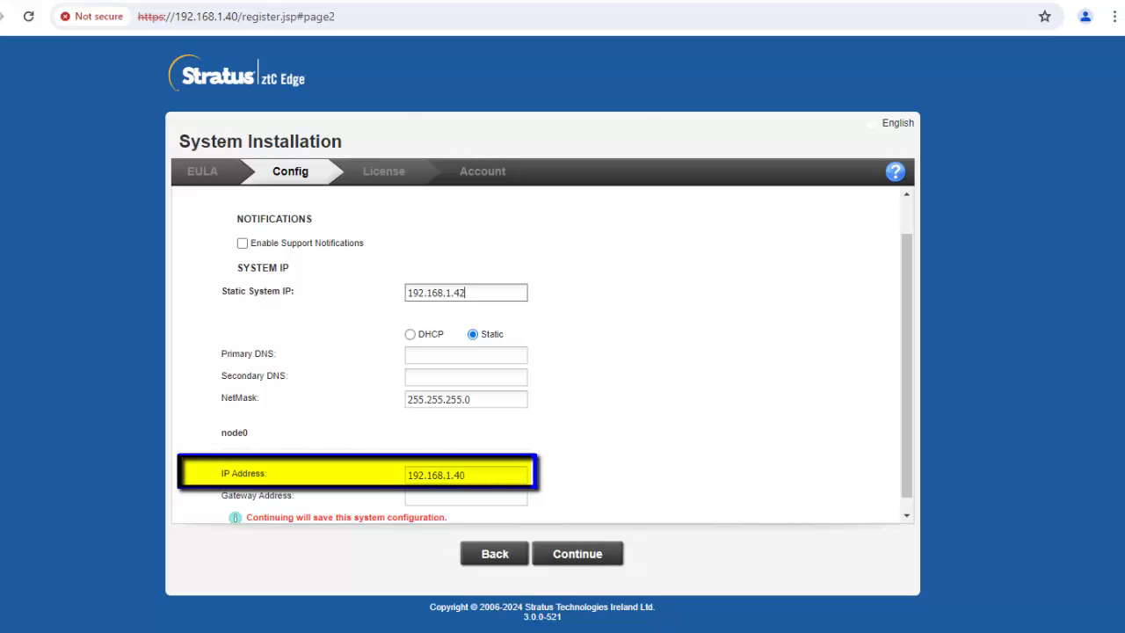
{"action": "left_click", "coordinate": [418, 498]}
{"action": "type", "text": "192.168.1."}
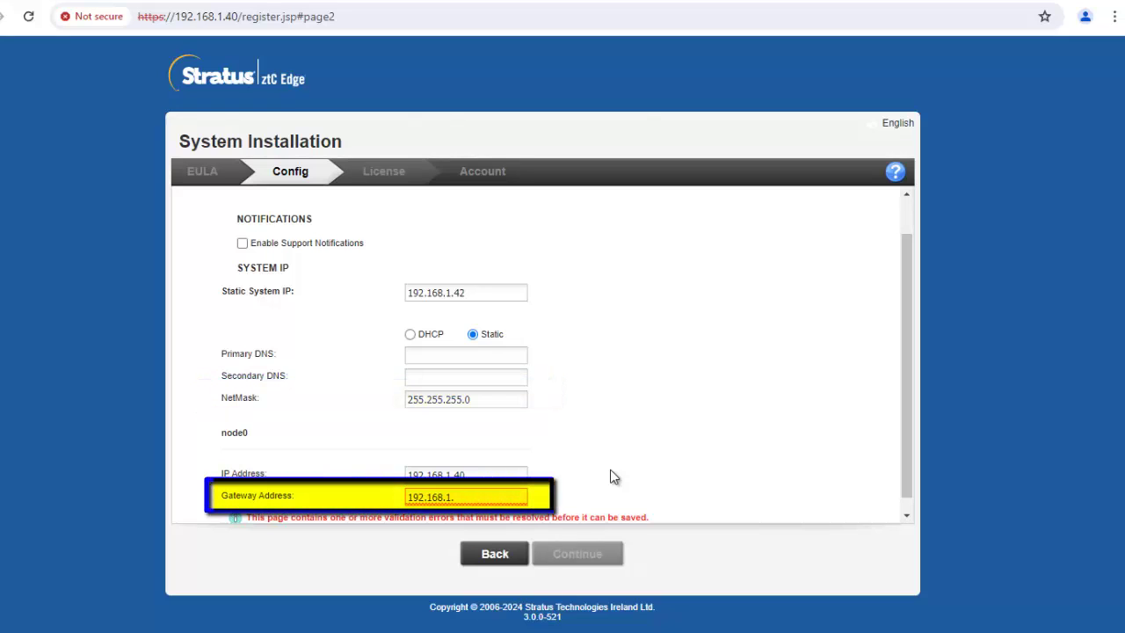
{"action": "type", "text": "1"}
{"action": "left_click", "coordinate": [600, 555]}
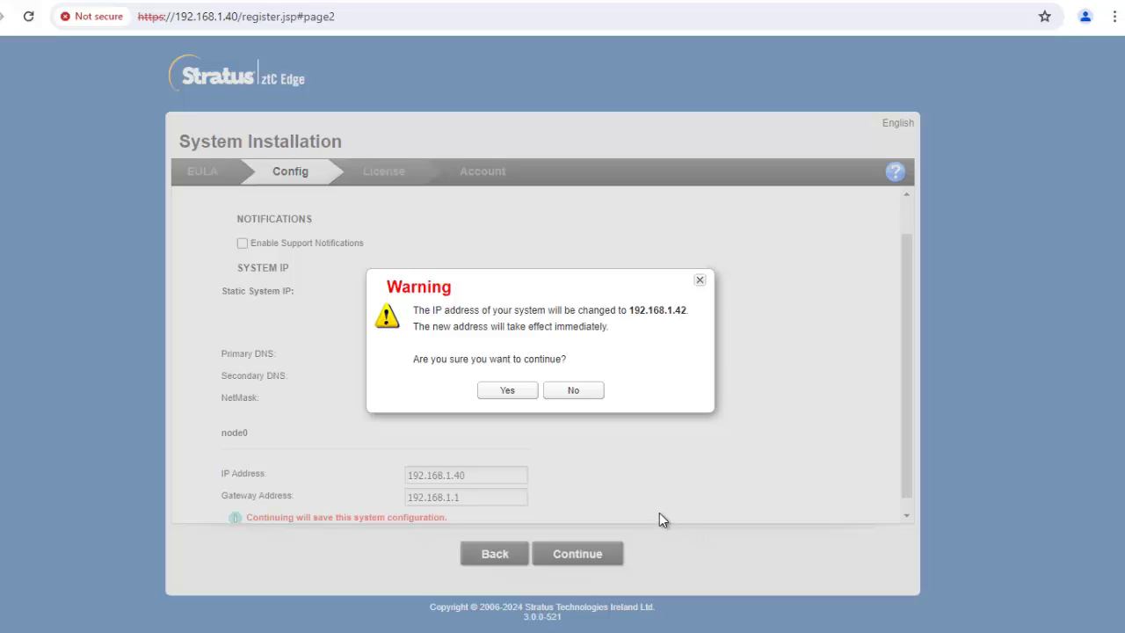
Step: Confirm the warning to apply the new system IP 192.168.1.42
{"action": "left_click", "coordinate": [515, 392]}
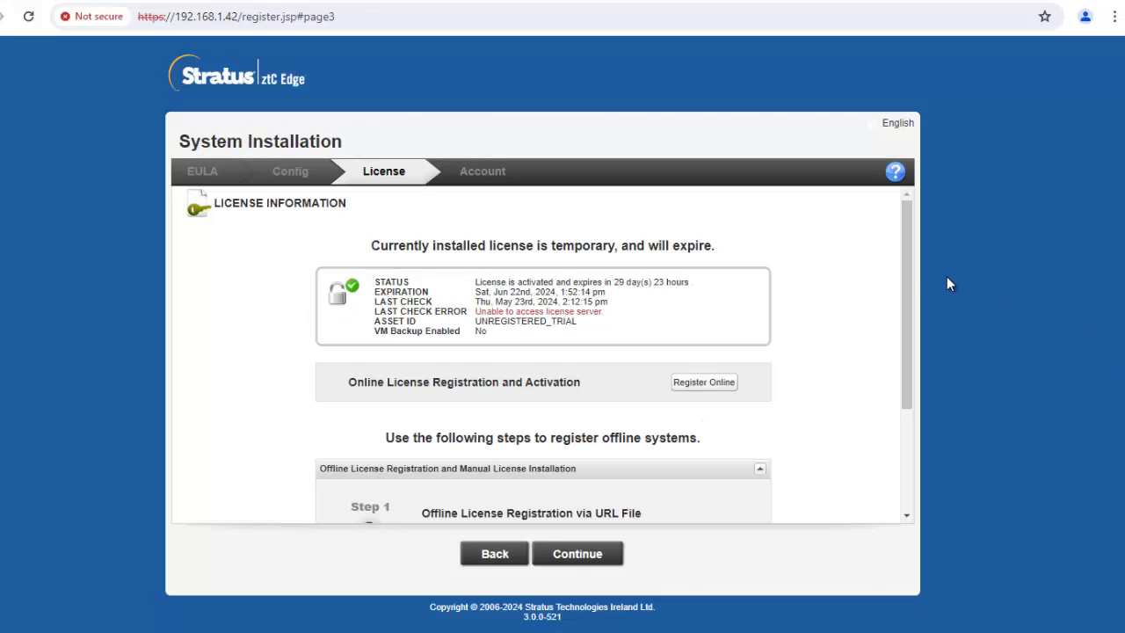
Step: Scroll past the temporary license information and continue to Account Security
{"action": "left_click_drag", "start_coordinate": [906, 298], "coordinate": [933, 248]}
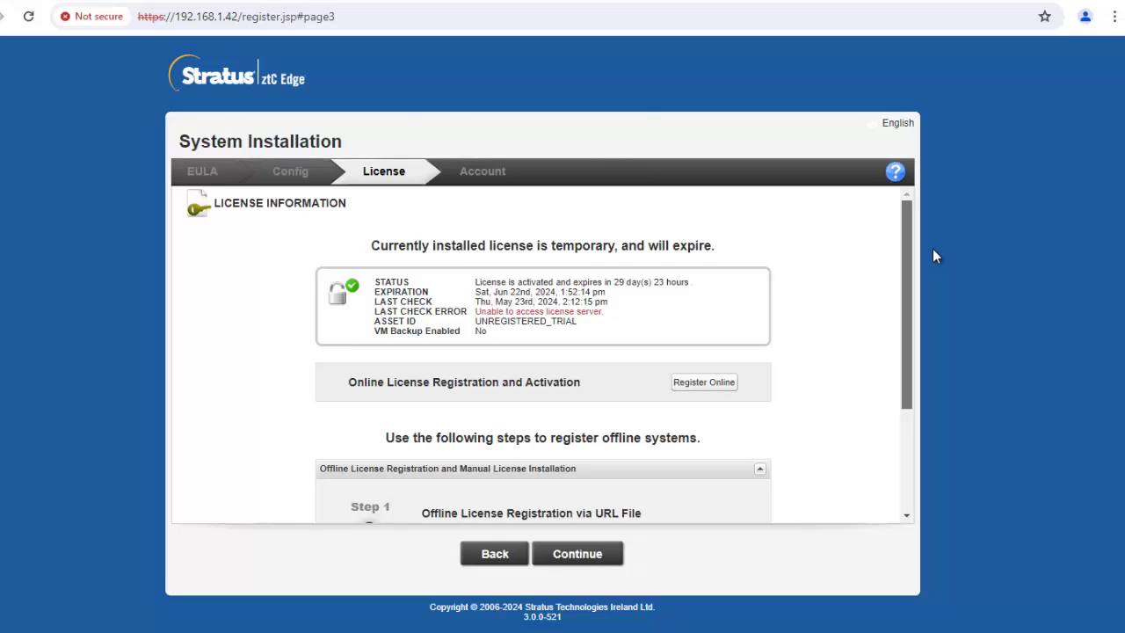
{"action": "left_click", "coordinate": [582, 569]}
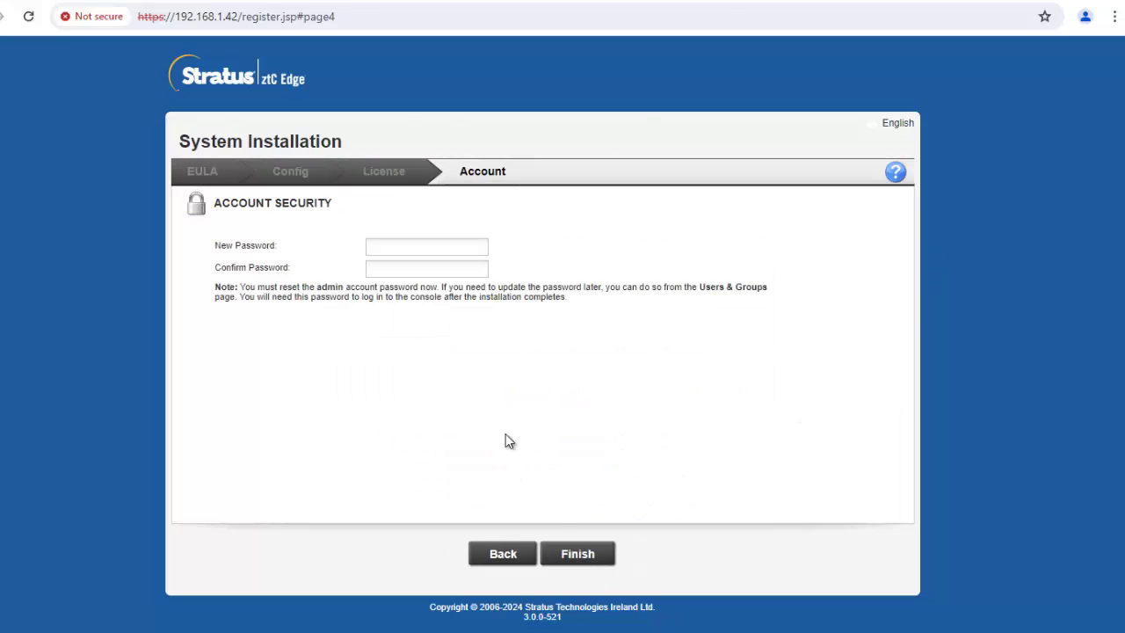
Step: Enter and confirm a new admin password, then finish the installation wizard
{"action": "left_click", "coordinate": [419, 245]}
{"action": "type", "text": "••••••••"}
{"action": "key", "text": "Tab"}
{"action": "type", "text": "•••"}
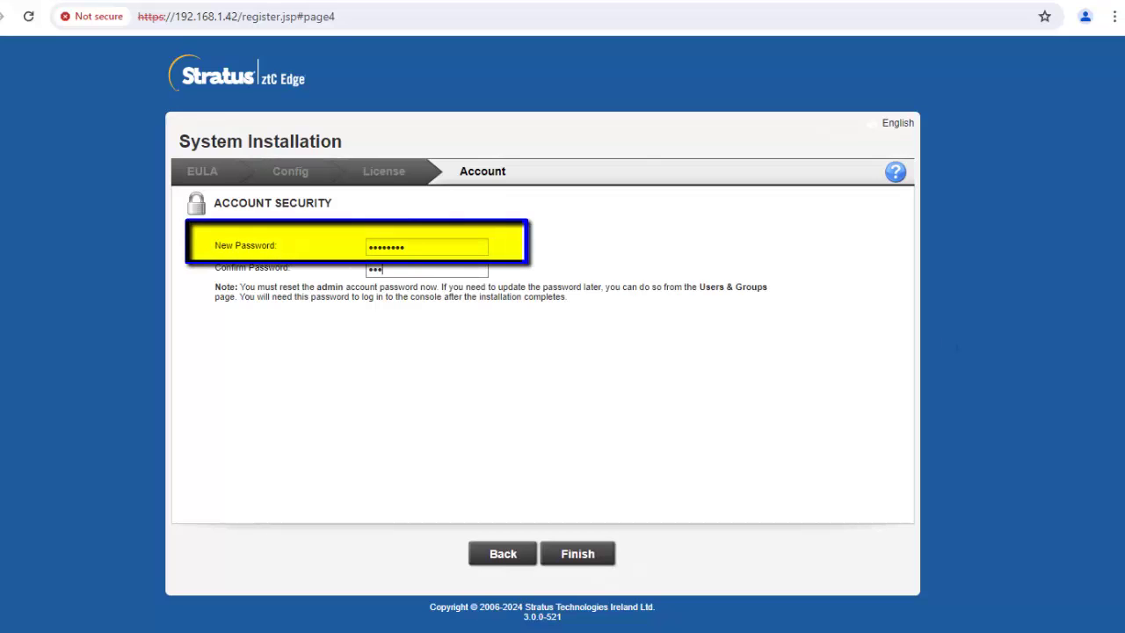
{"action": "type", "text": "•"}
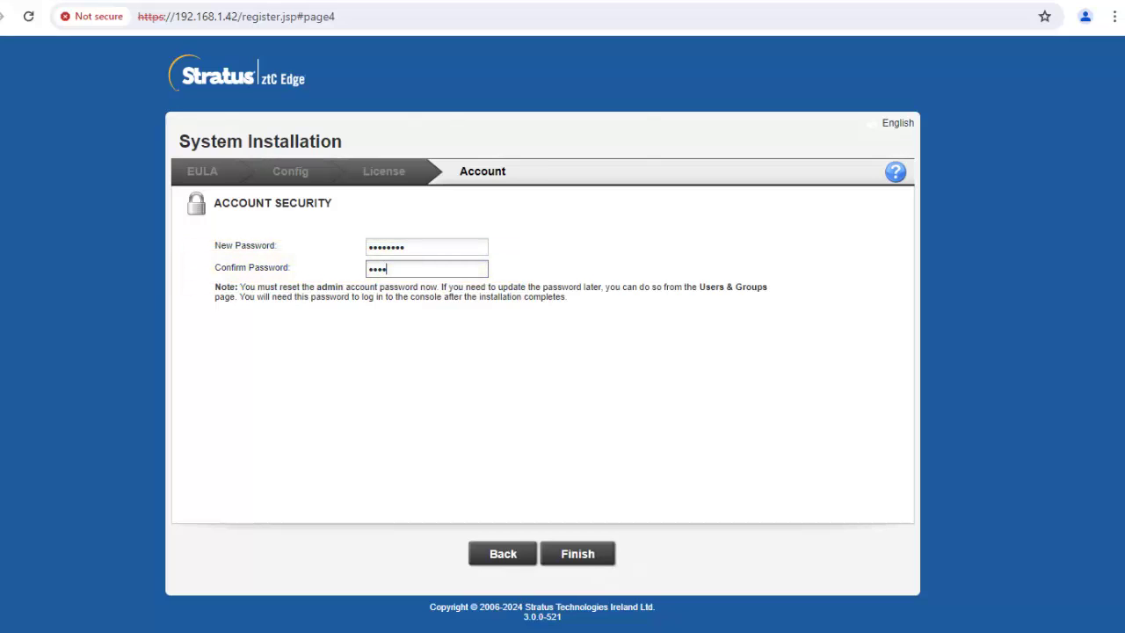
{"action": "type", "text": "••••"}
{"action": "left_click", "coordinate": [587, 561]}
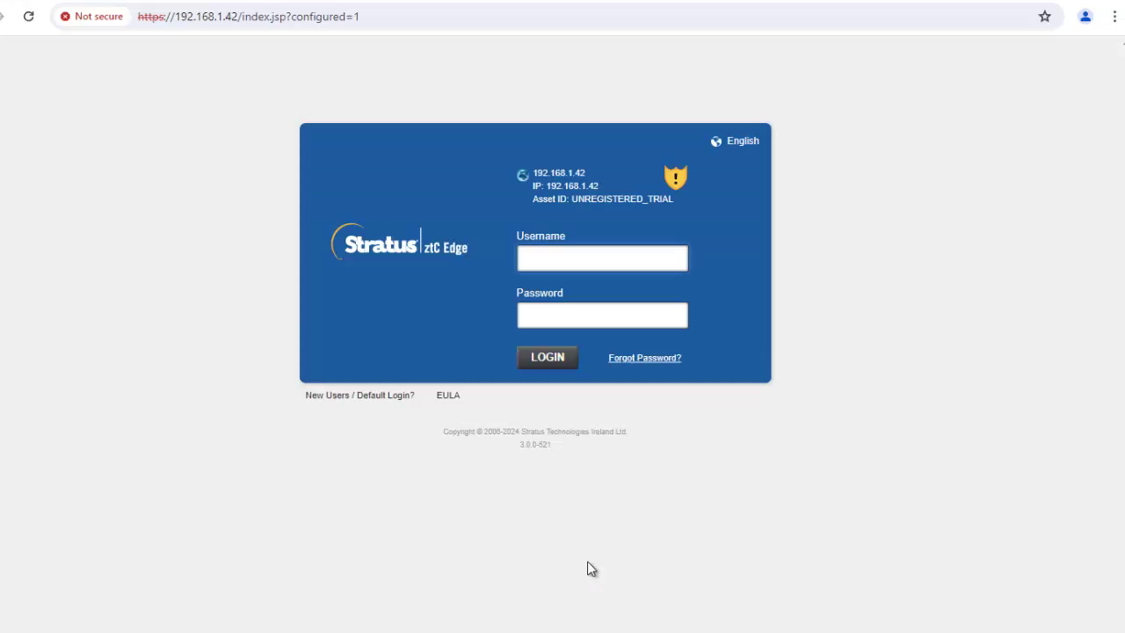
Step: Log back in as admin with the new password to reach the Dashboard
{"action": "type", "text": "admin"}
{"action": "key", "text": "Tab"}
{"action": "type", "text": "••••••••"}
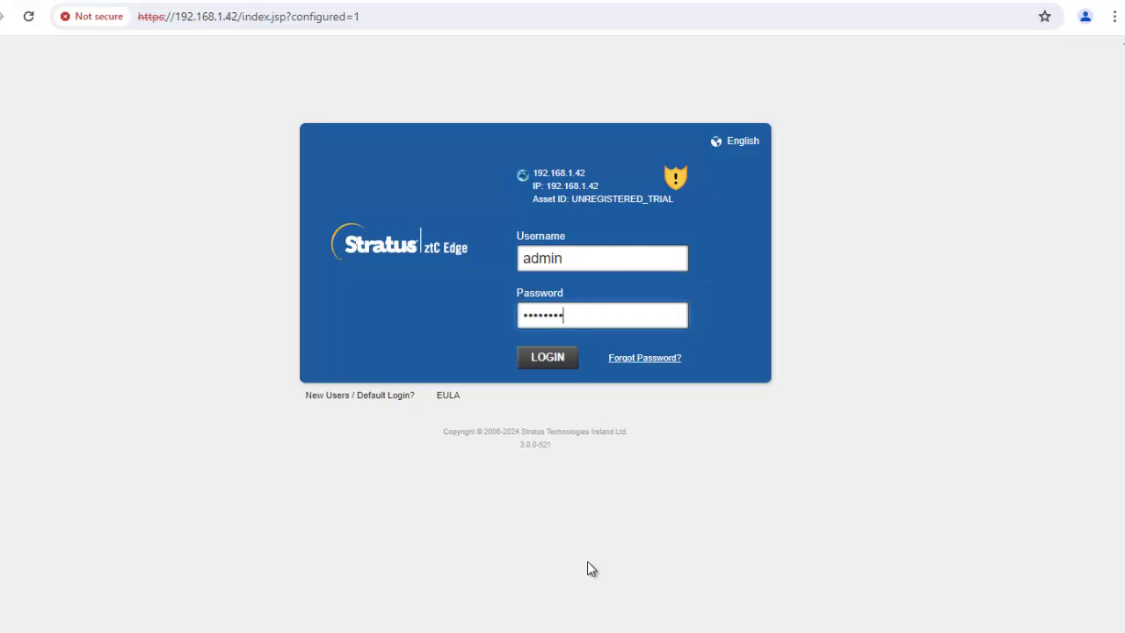
{"action": "key", "text": "Return"}
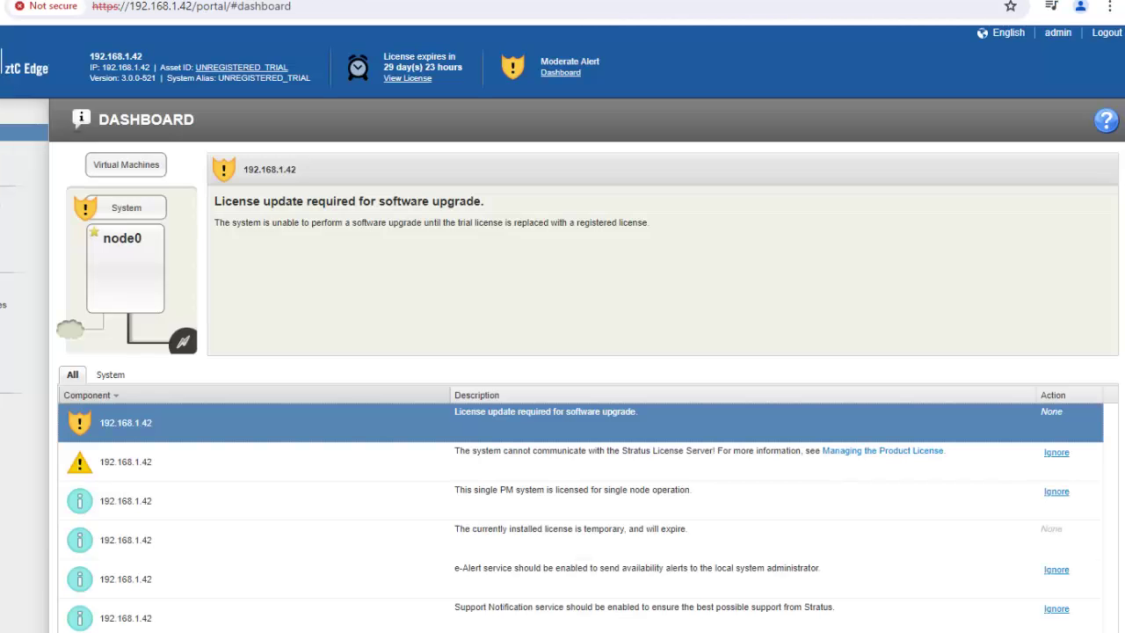
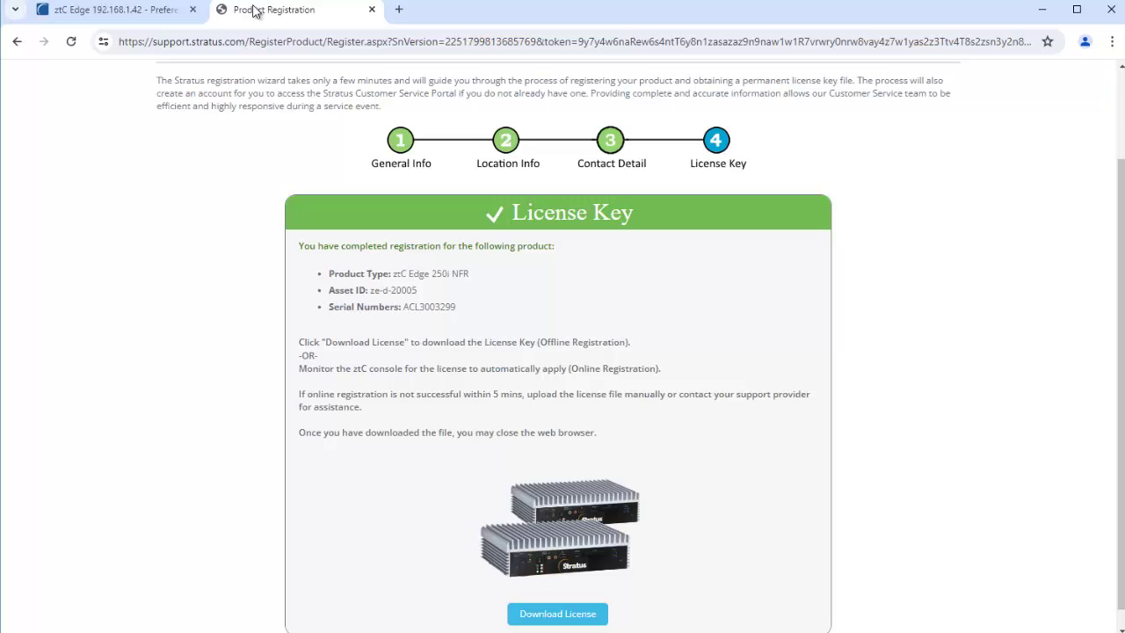
Step: Download the activated ze-d-20005_A.KEY license from Product Registration and return to ztC Edge Product License
{"action": "left_click", "coordinate": [106, 13]}
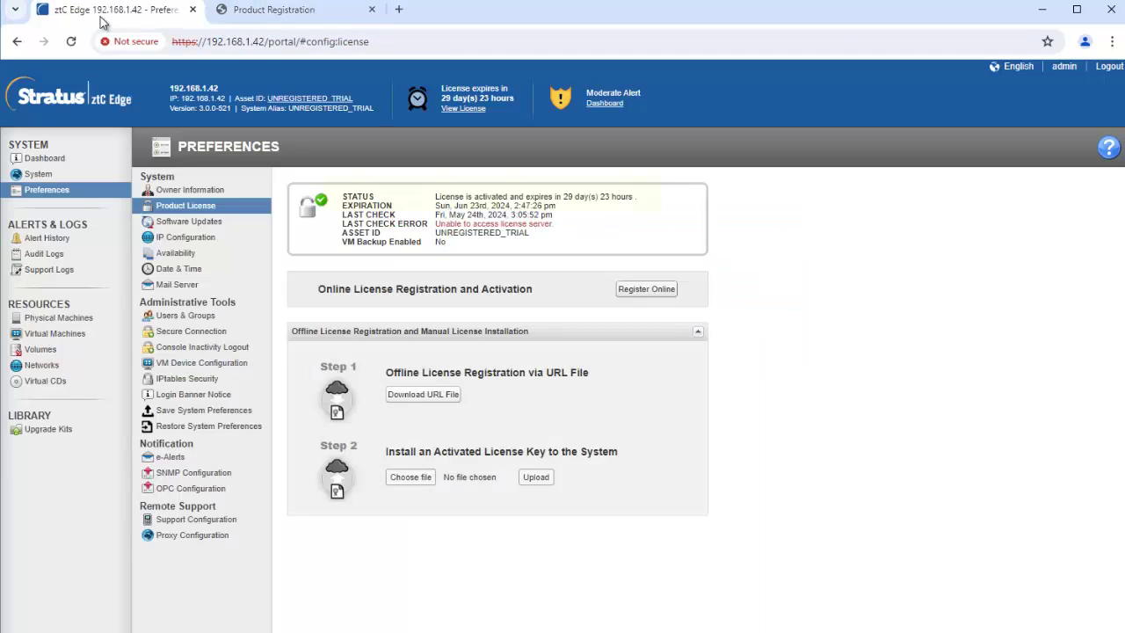
{"action": "left_click", "coordinate": [267, 18]}
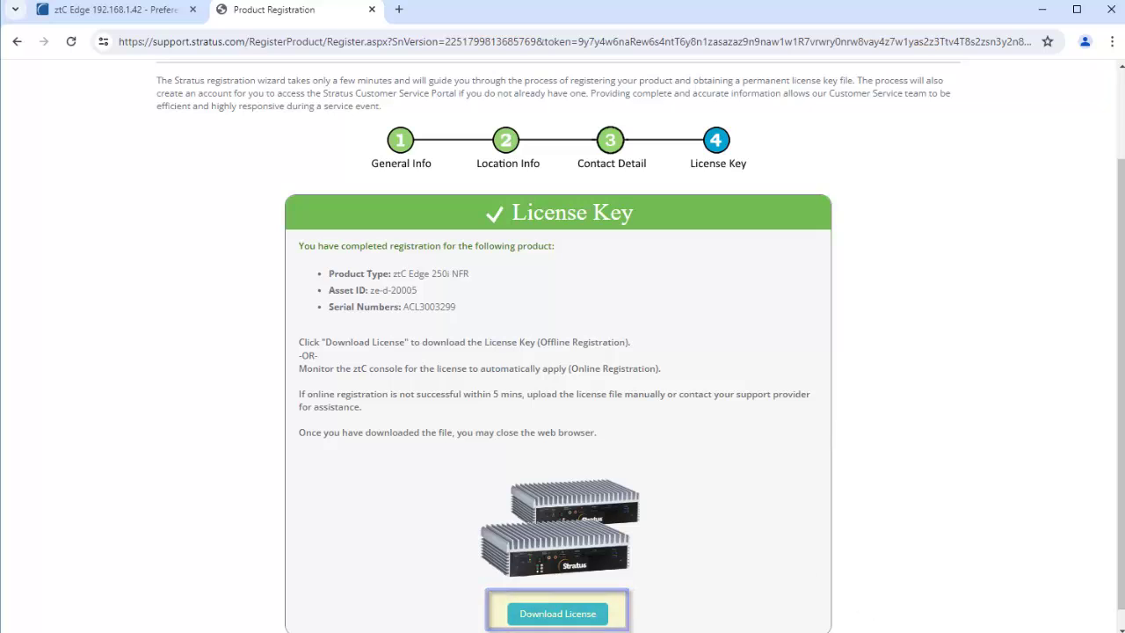
{"action": "left_click", "coordinate": [575, 614]}
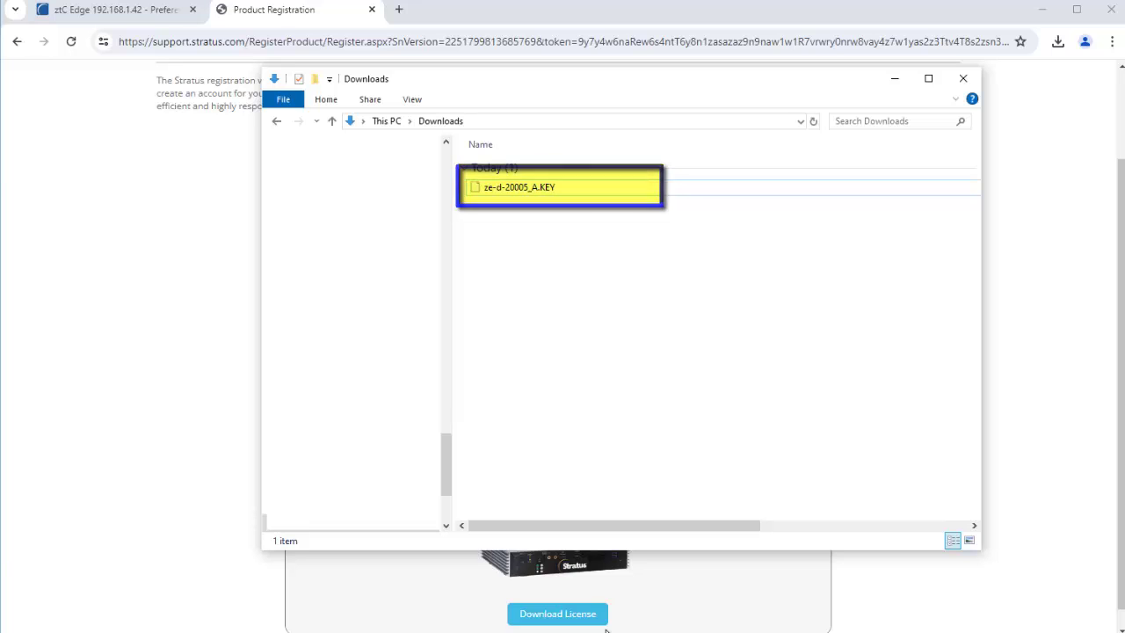
{"action": "left_click", "coordinate": [128, 16]}
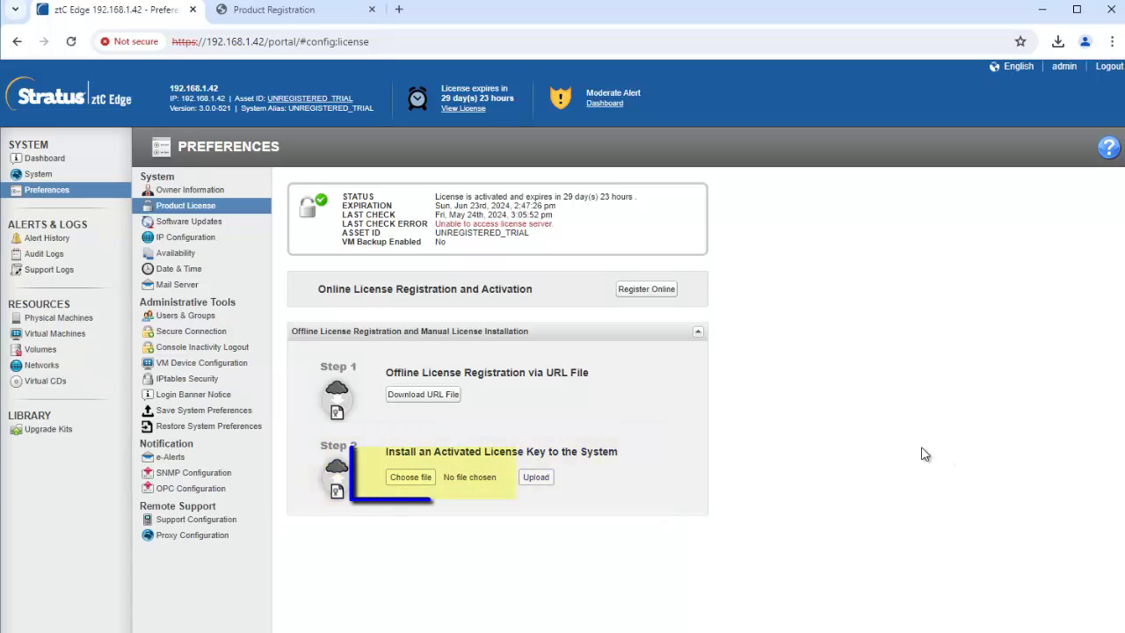
Step: Choose ze-d-20005_A.KEY from Downloads under Step 2 and upload it to the system
{"action": "left_click", "coordinate": [404, 479]}
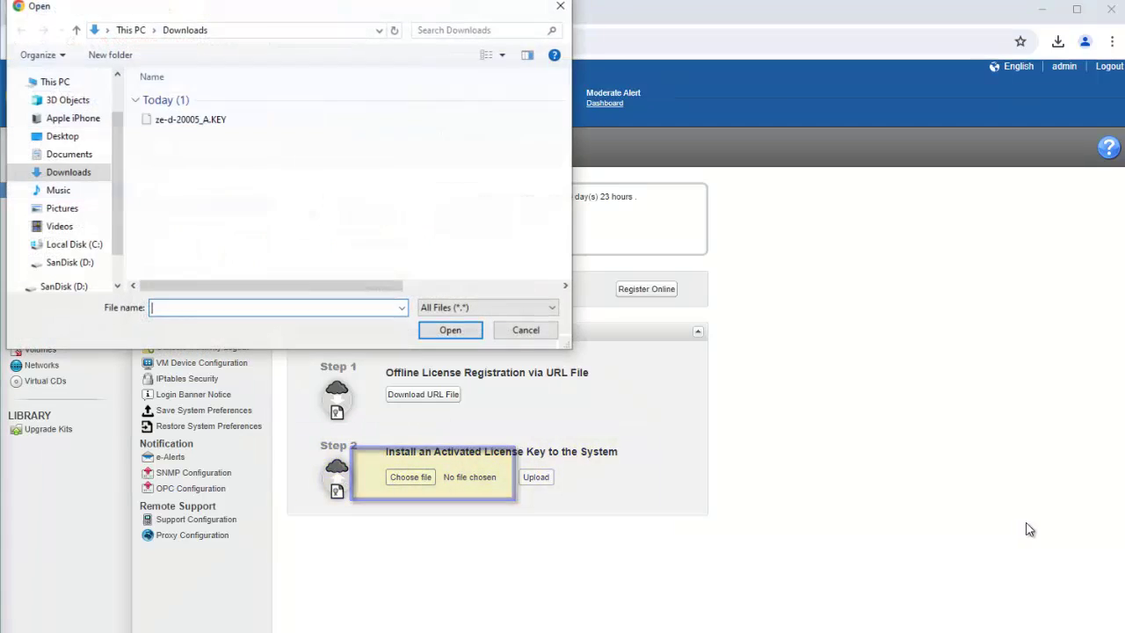
{"action": "left_click", "coordinate": [216, 123]}
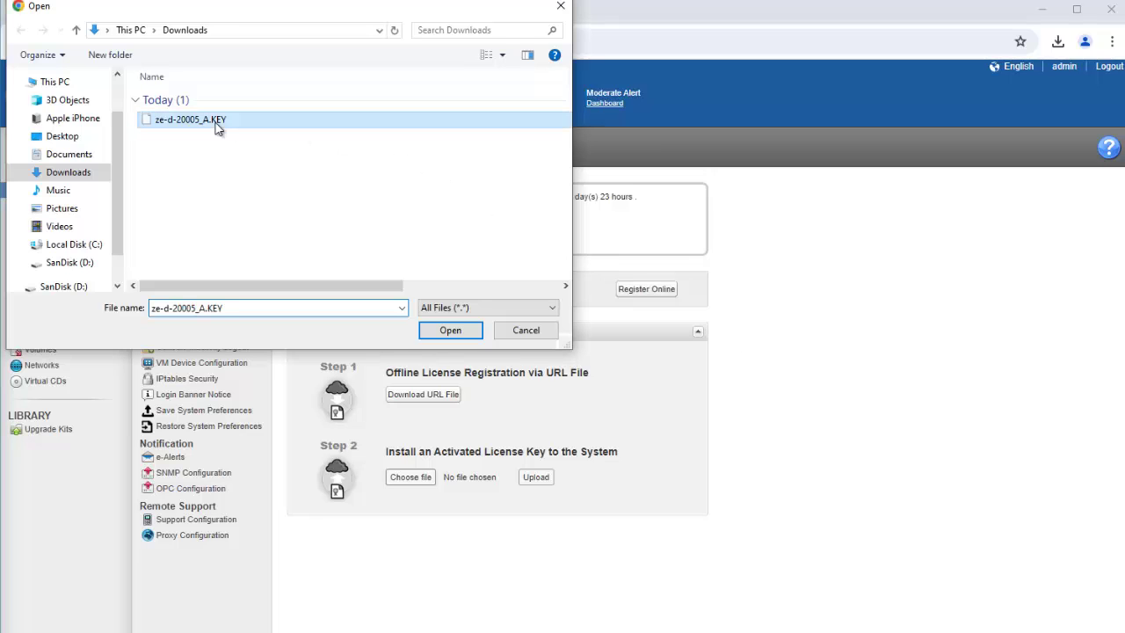
{"action": "left_click", "coordinate": [450, 331]}
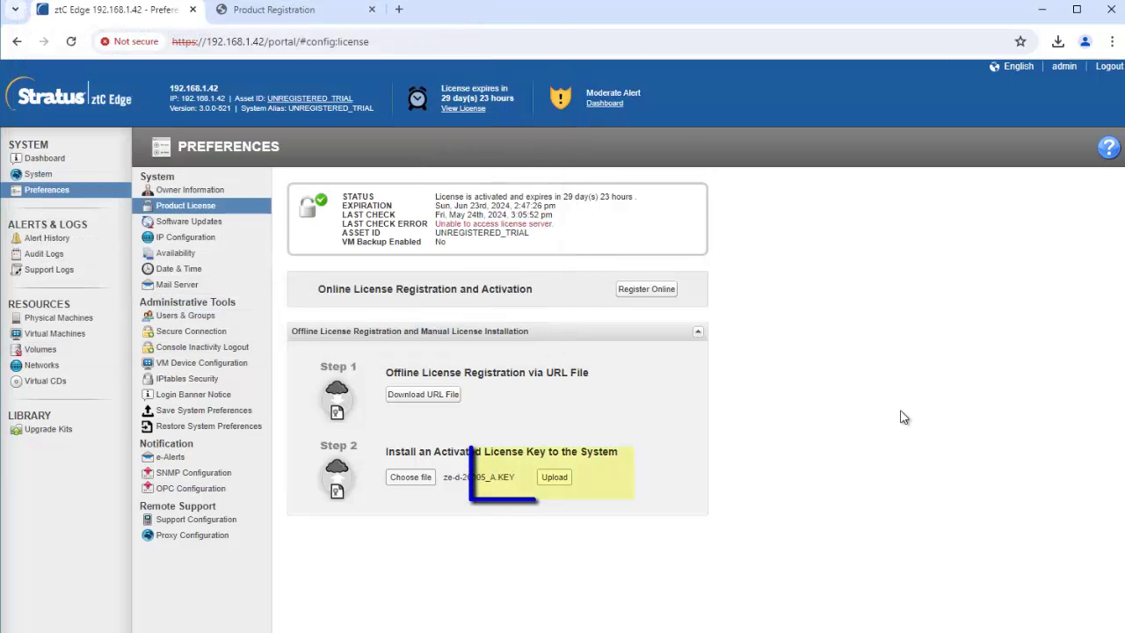
{"action": "left_click", "coordinate": [555, 477]}
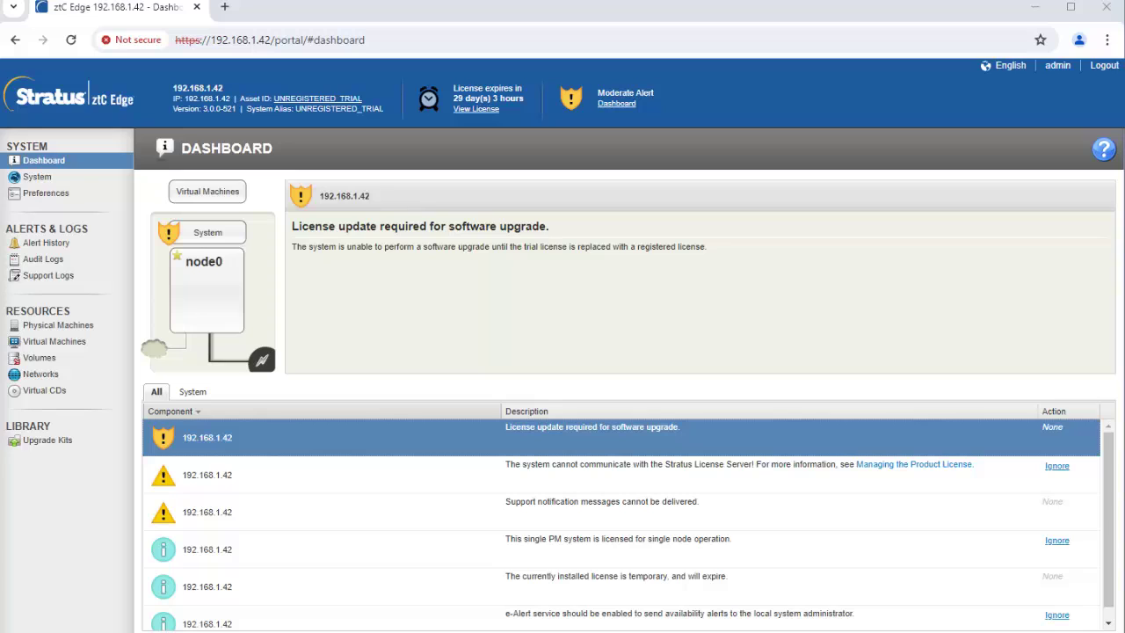
Step: Download License_Registration_URL_ztC_Edge.html via Step 1 in Preferences > Product License
{"action": "left_click", "coordinate": [58, 197]}
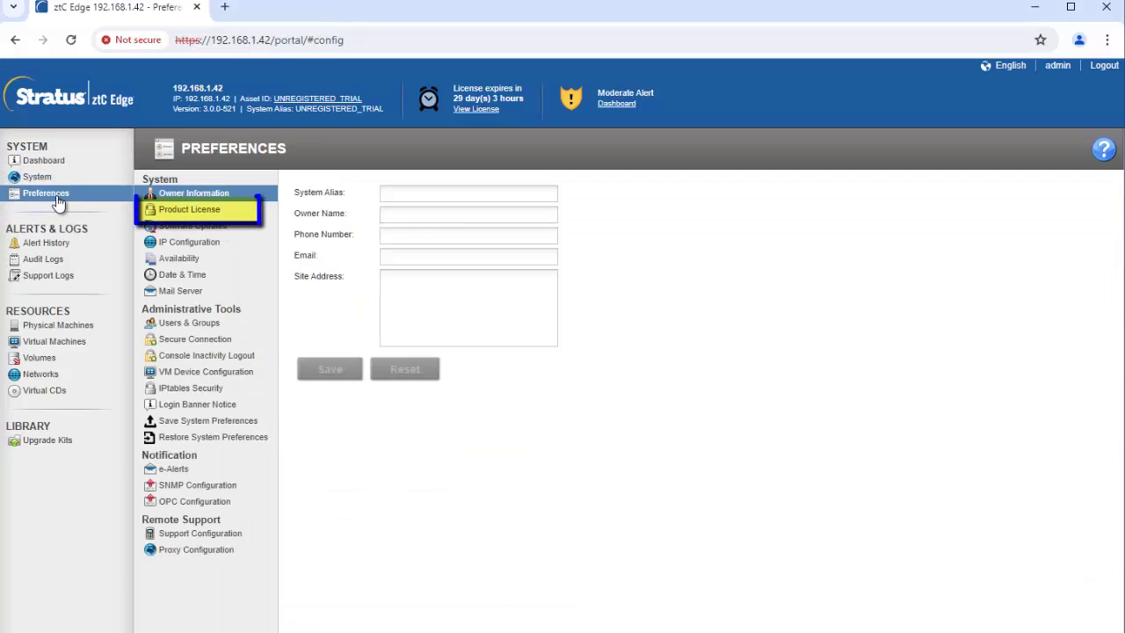
{"action": "left_click", "coordinate": [193, 211]}
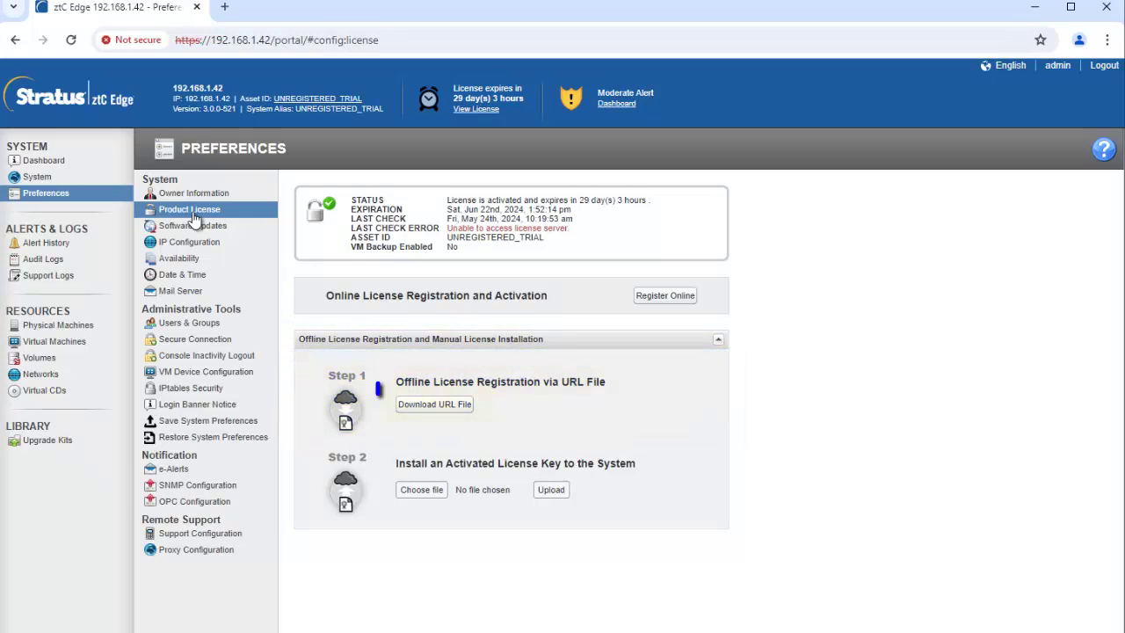
{"action": "left_click", "coordinate": [461, 404]}
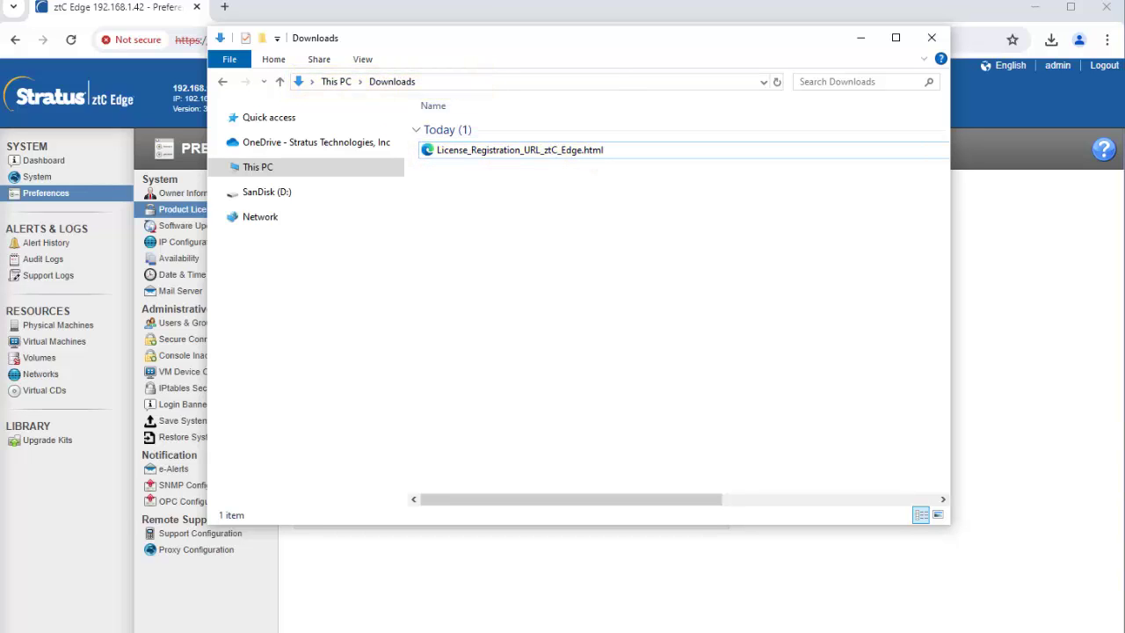
Step: Copy License_Registration_URL_ztC_Edge.html from Downloads to SanDisk (D:) and minimize File Explorer
{"action": "right_click", "coordinate": [489, 150]}
{"action": "left_click", "coordinate": [528, 378]}
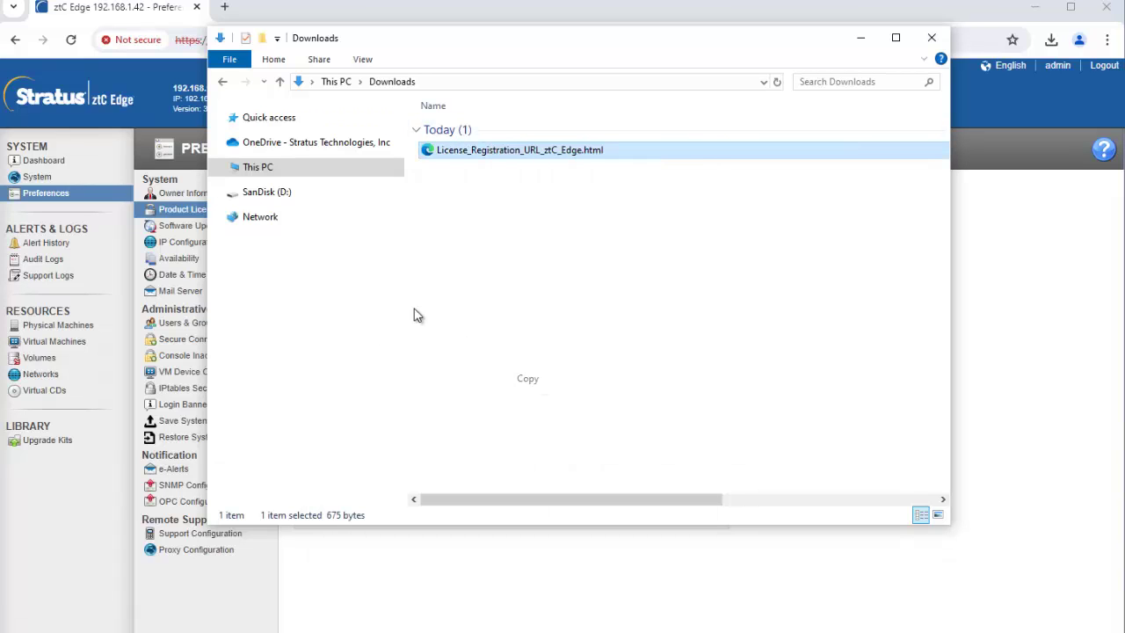
{"action": "left_click", "coordinate": [266, 192]}
{"action": "right_click", "coordinate": [564, 268]}
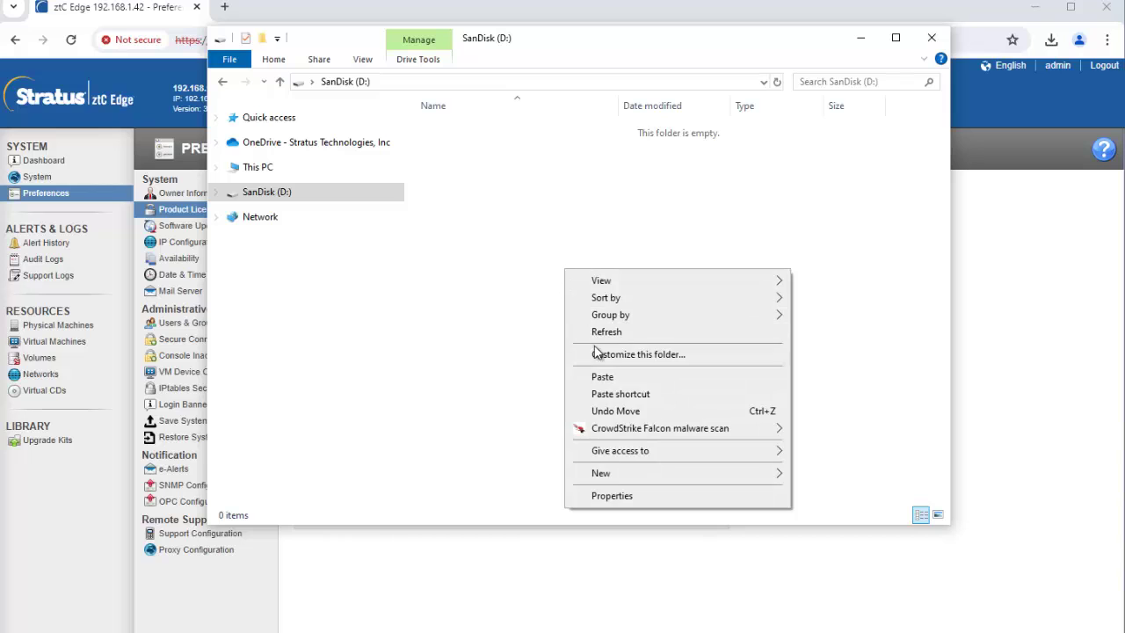
{"action": "left_click", "coordinate": [605, 377]}
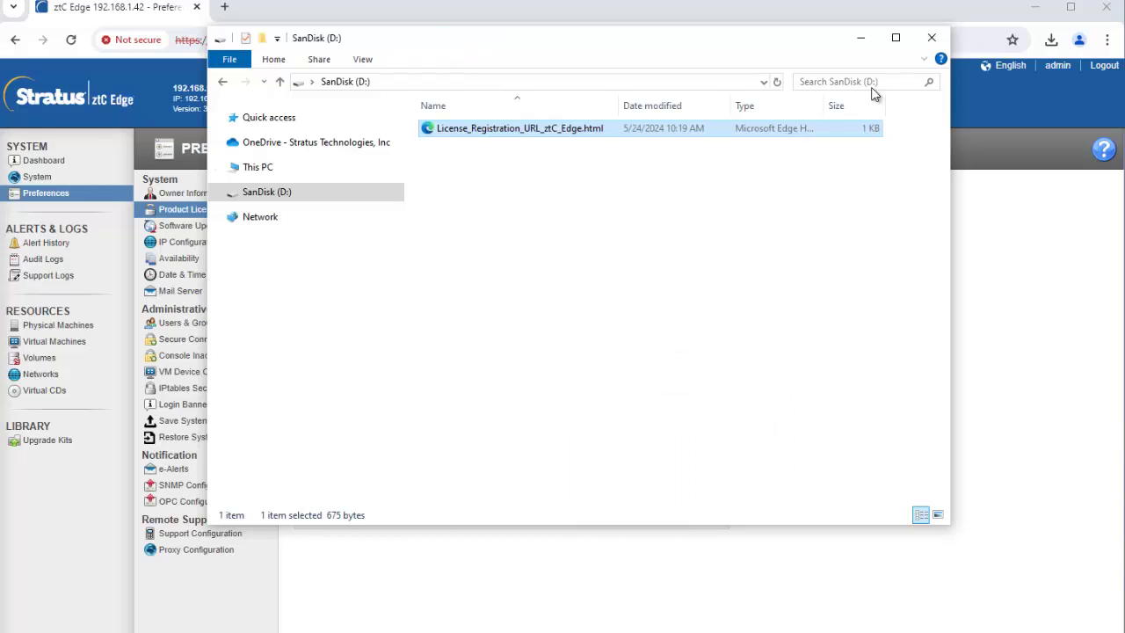
{"action": "left_click", "coordinate": [868, 38]}
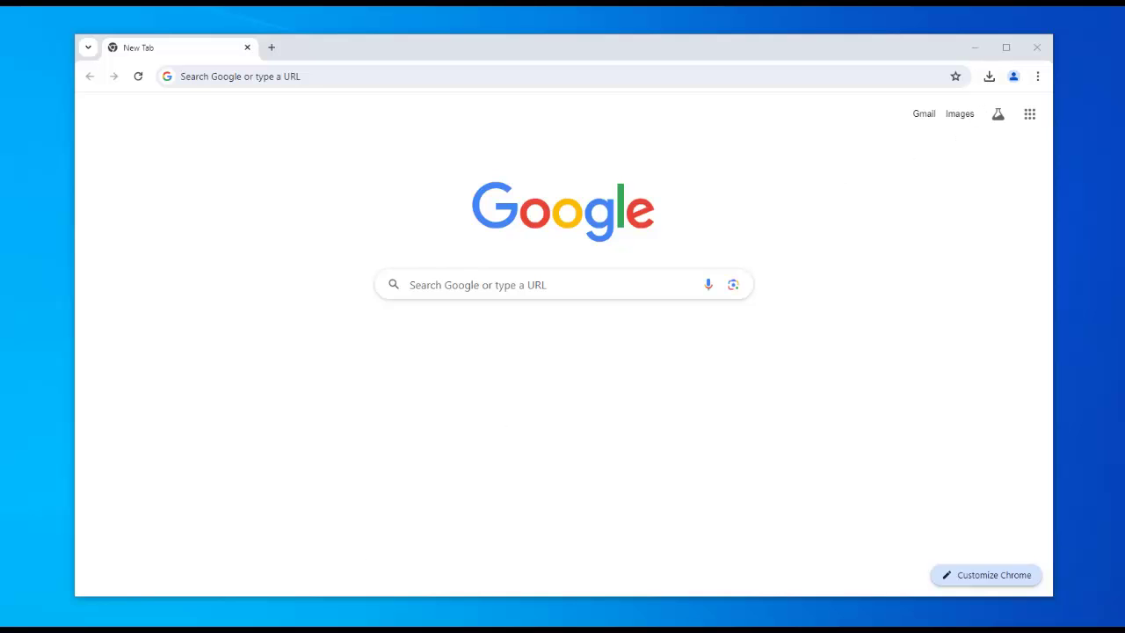
Step: Open License_Registration_URL_ztC_Edge.html from SanDisk (D:) in the browser
{"action": "left_click", "coordinate": [70, 591]}
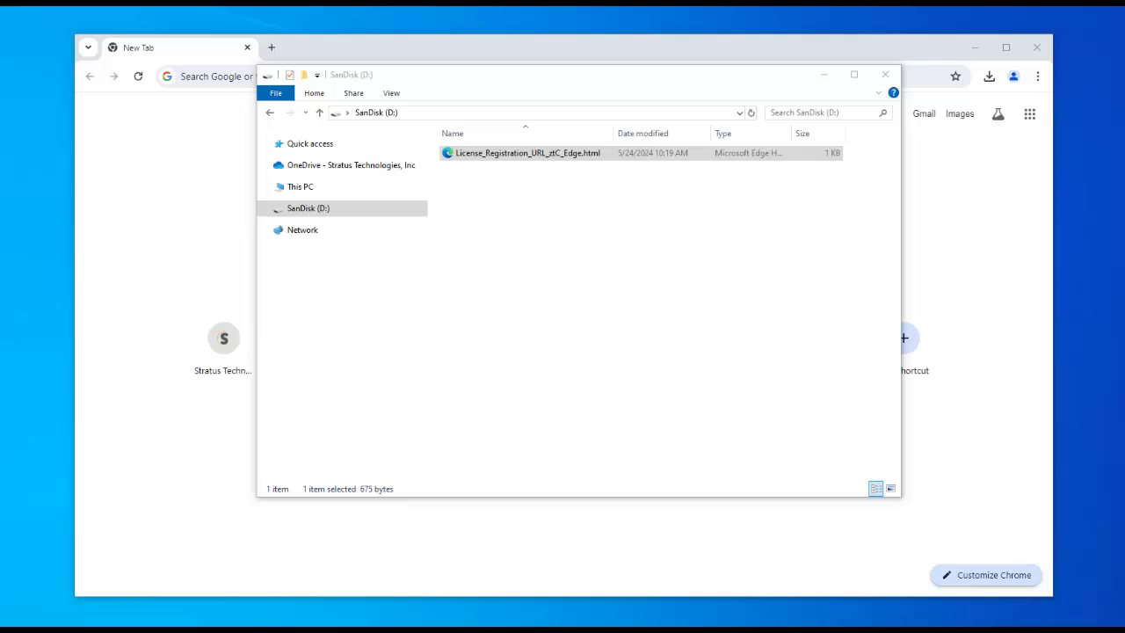
{"action": "left_click", "coordinate": [525, 156]}
{"action": "double_click", "coordinate": [526, 156]}
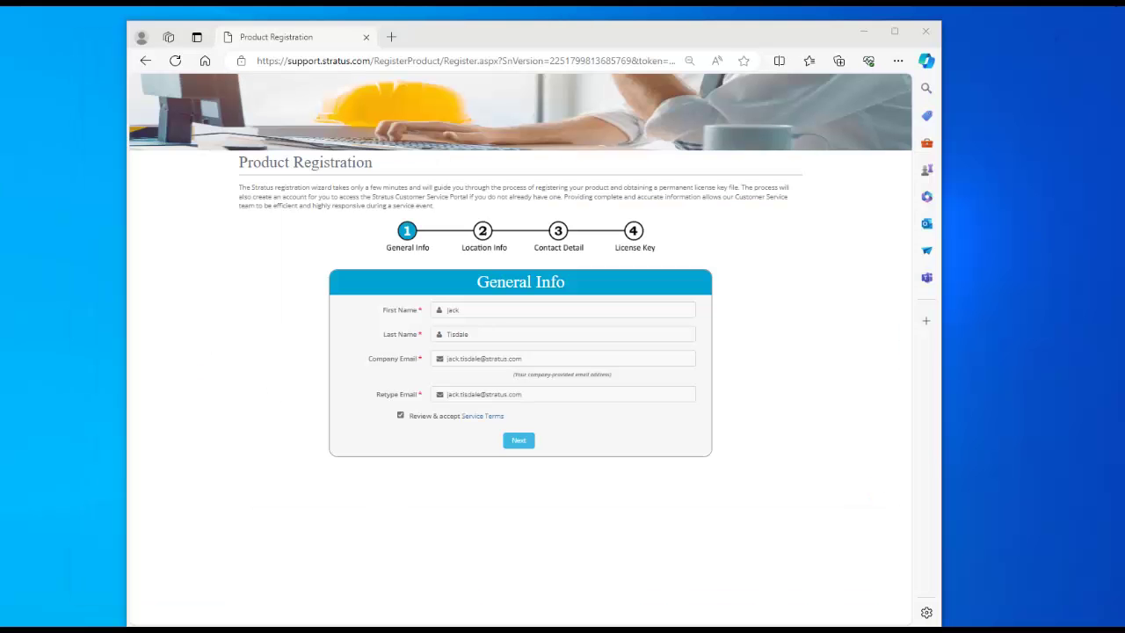
Step: Go through the general info and contact details pages, submit, and download ze-d-20005_A.KEY
{"action": "left_click", "coordinate": [527, 443]}
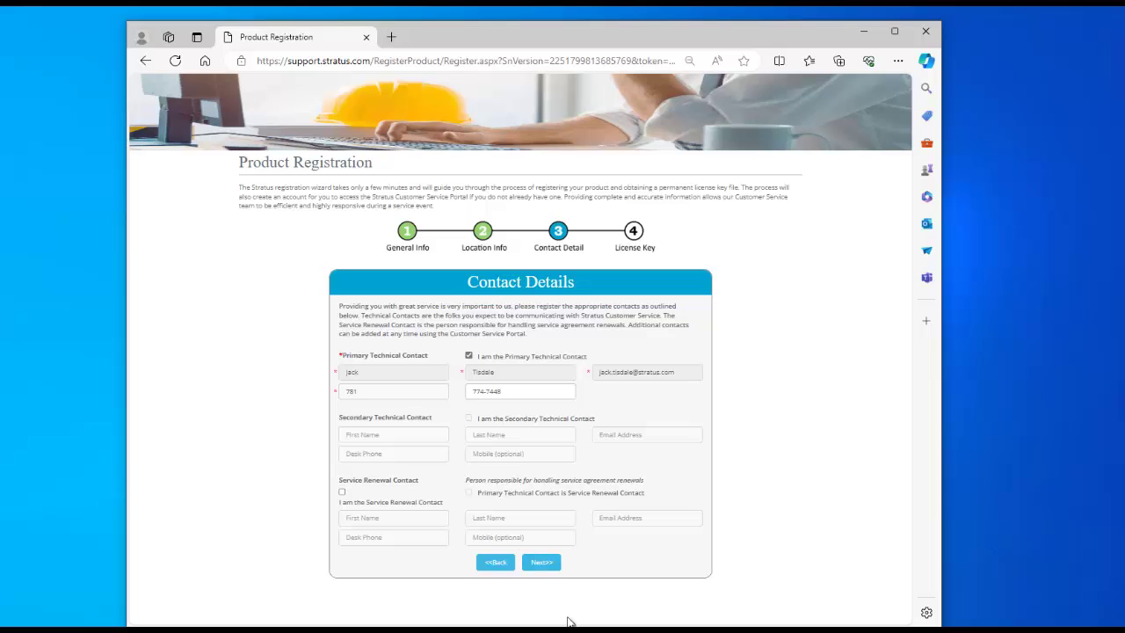
{"action": "left_click", "coordinate": [540, 563]}
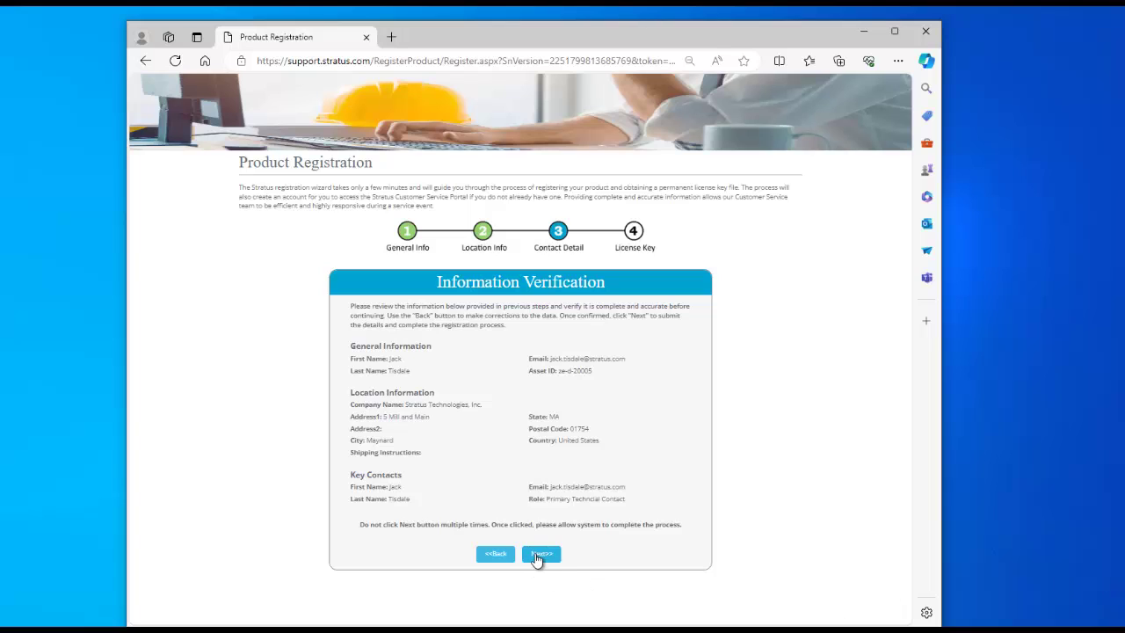
{"action": "left_click", "coordinate": [559, 555]}
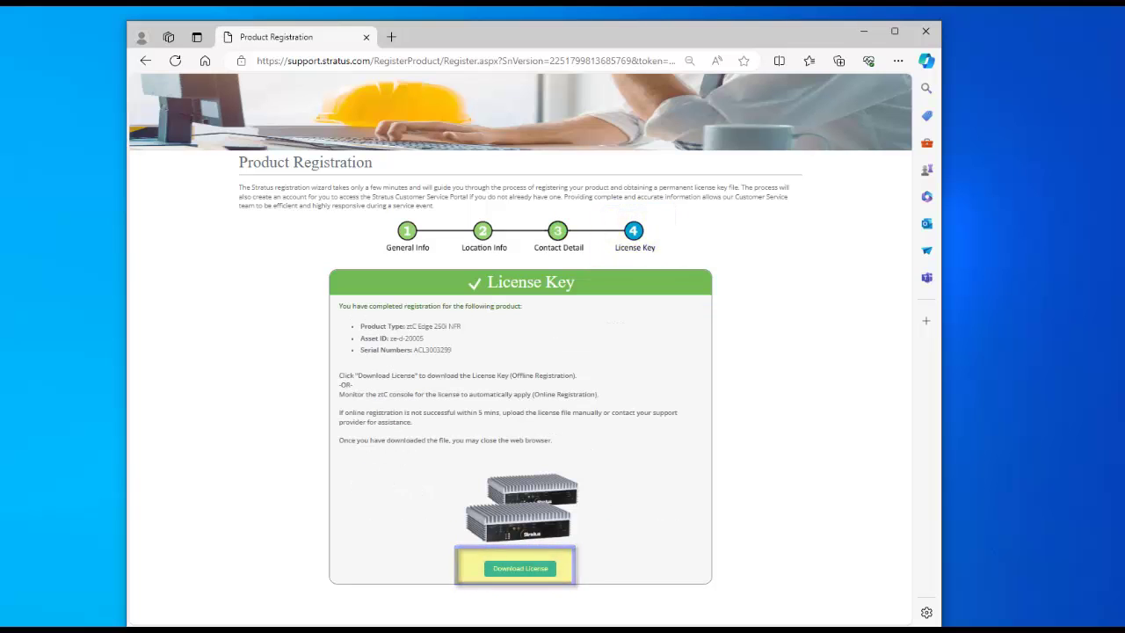
{"action": "left_click", "coordinate": [553, 571]}
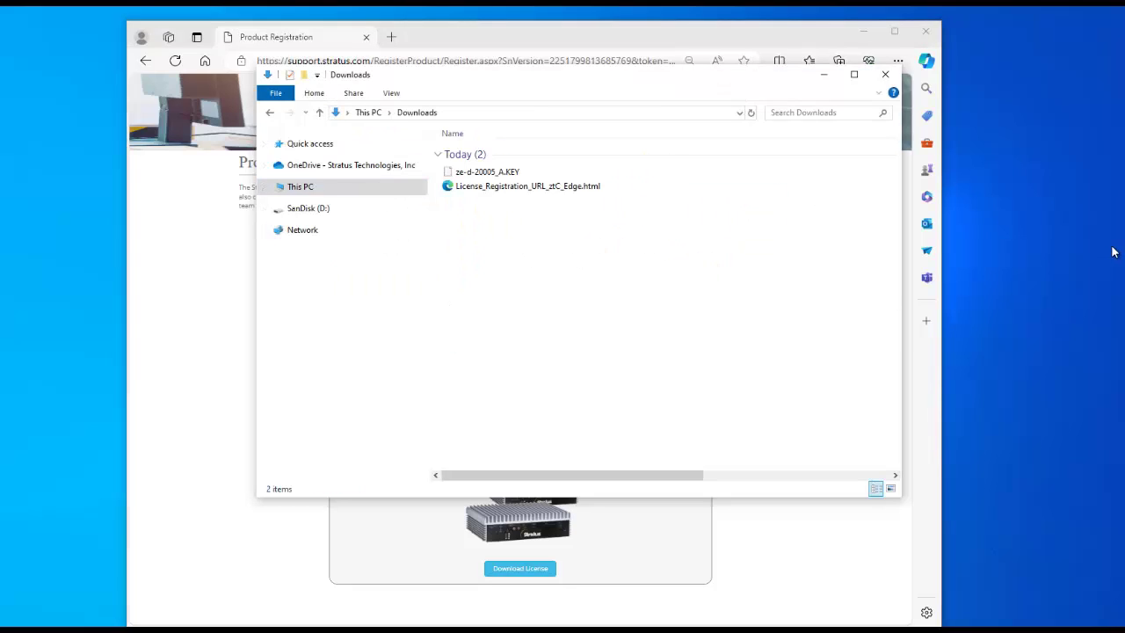
Step: Copy ze-d-20005_A.KEY from Downloads and paste it onto the SanDisk (D:) drive
{"action": "left_click", "coordinate": [492, 176]}
{"action": "right_click", "coordinate": [490, 175]}
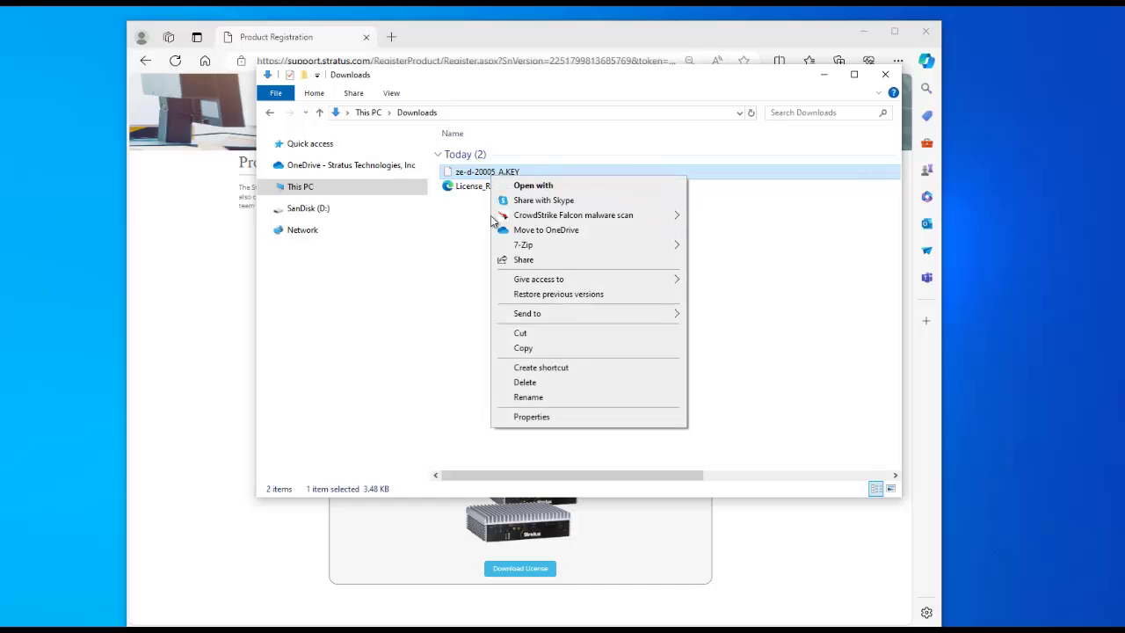
{"action": "left_click", "coordinate": [528, 351]}
{"action": "left_click", "coordinate": [318, 211]}
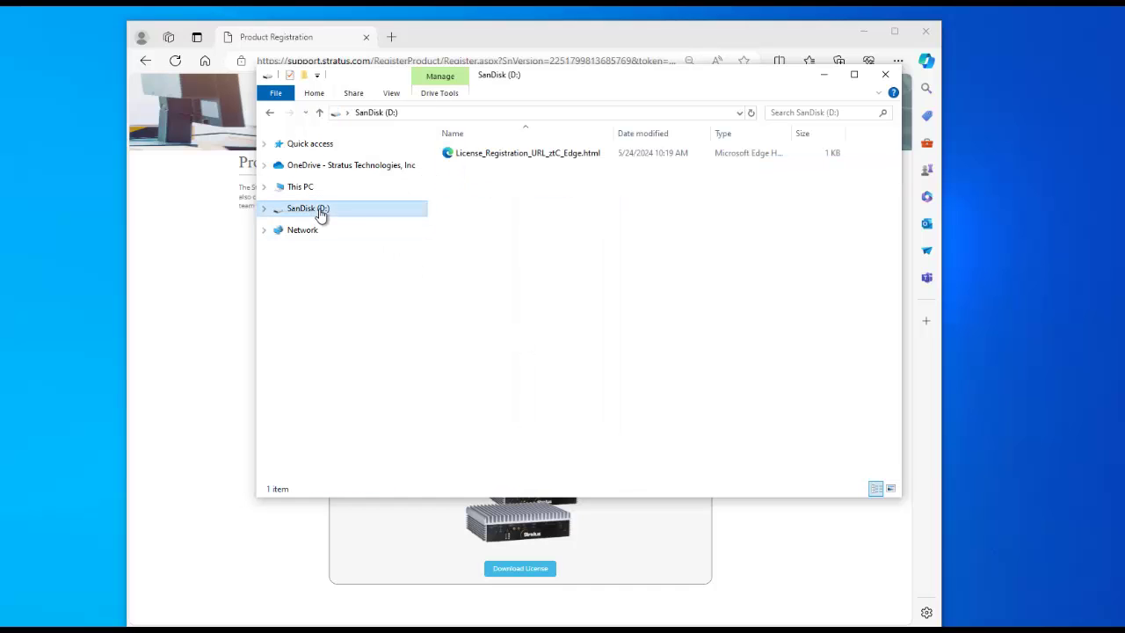
{"action": "right_click", "coordinate": [501, 221]}
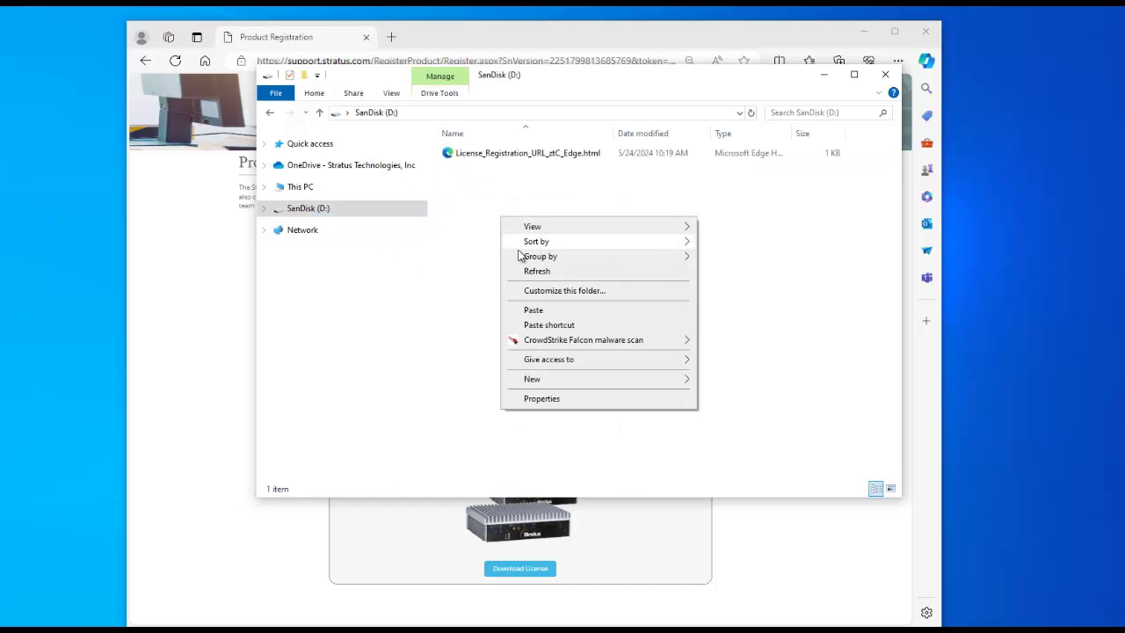
{"action": "left_click", "coordinate": [534, 310]}
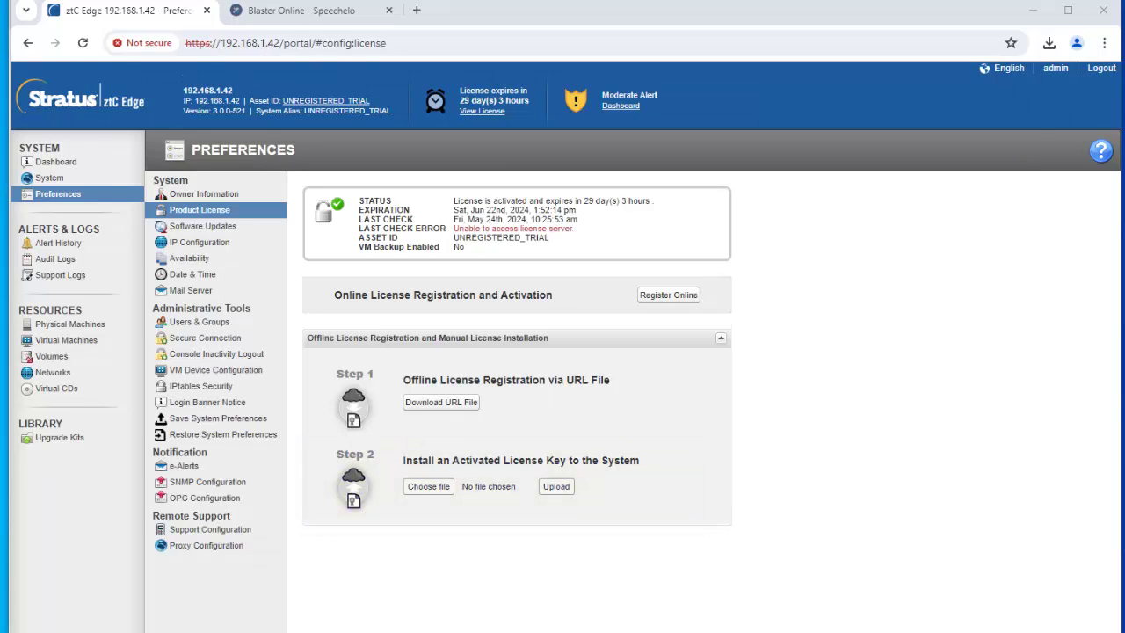
Step: Select ze-d-20005_A.KEY under Step 2 and upload it until ztC Edge confirms success
{"action": "left_click", "coordinate": [420, 486]}
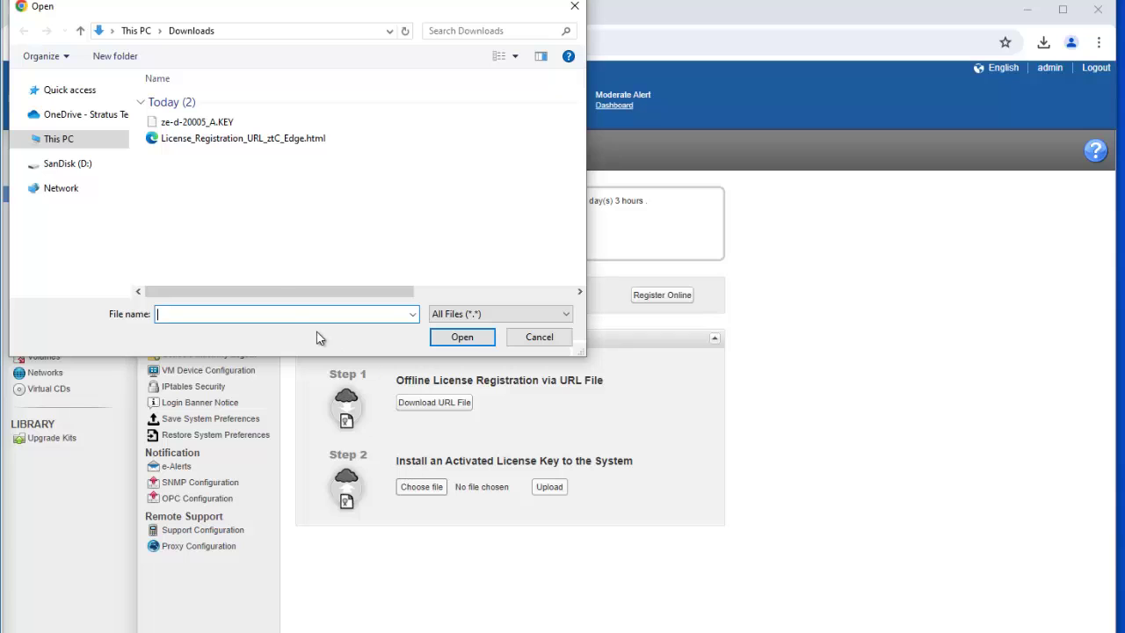
{"action": "double_click", "coordinate": [176, 122]}
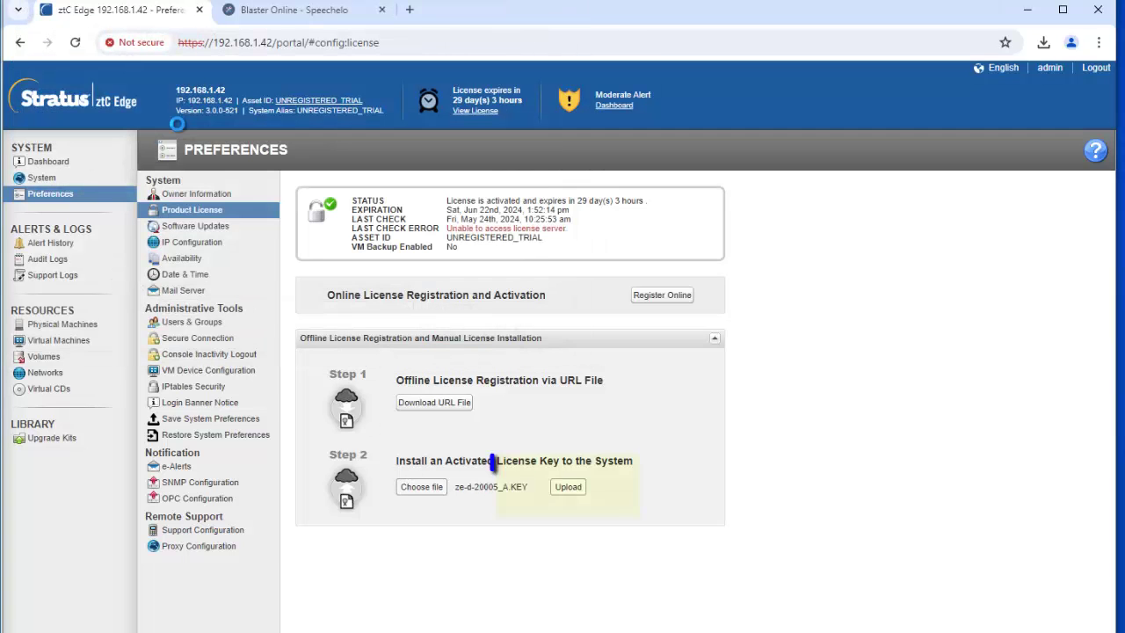
{"action": "left_click", "coordinate": [566, 489]}
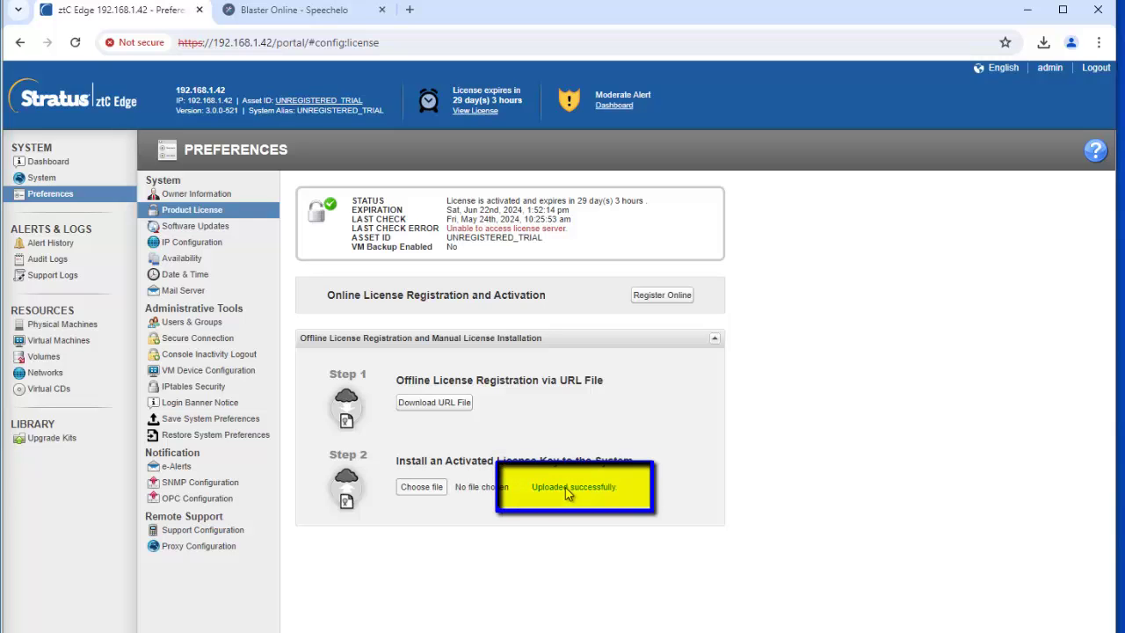